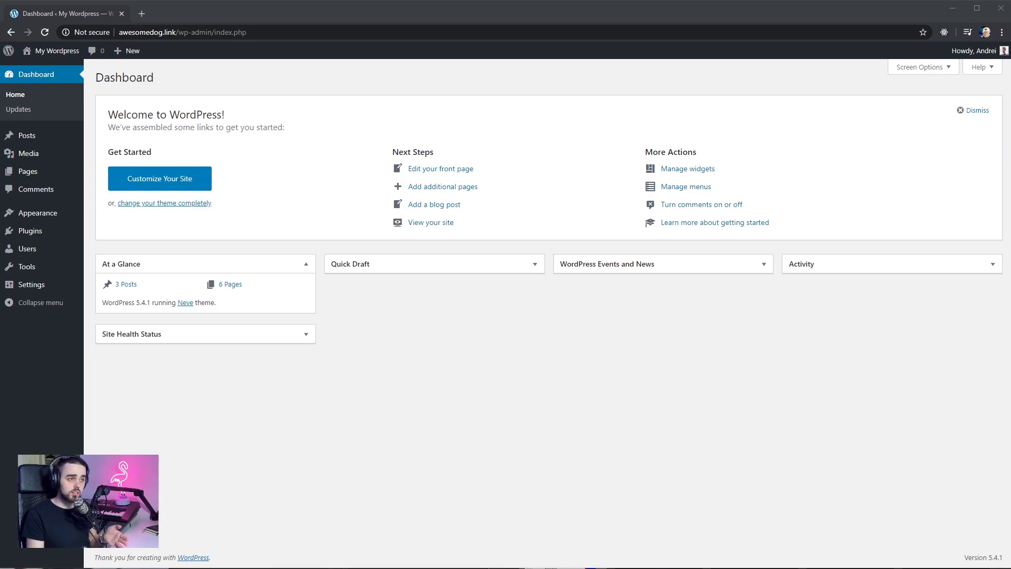
# - Open the Neve Options Starter Sites library and filter it to Gutenberg designs
pyautogui.click(122, 33)
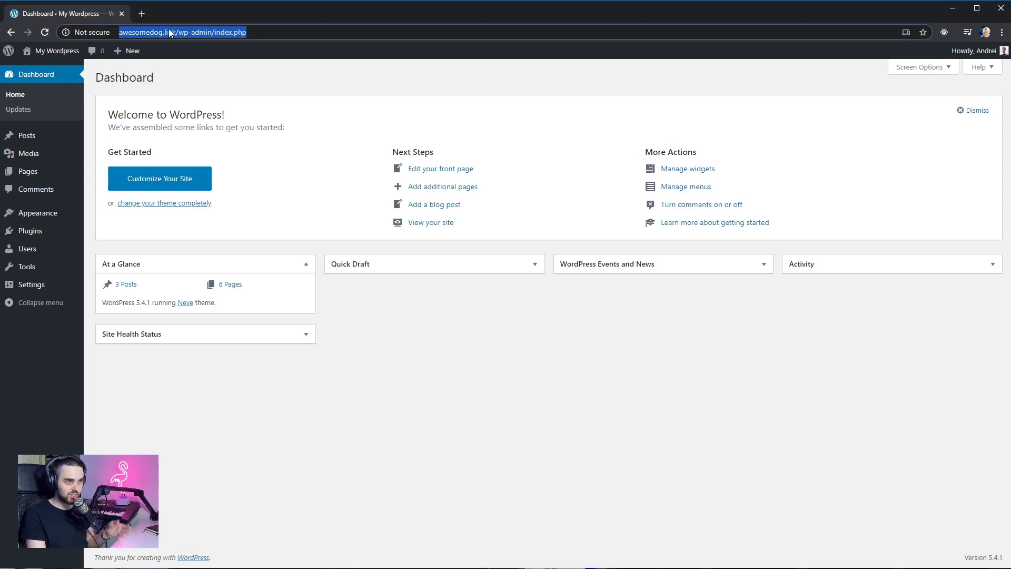
pyautogui.click(360, 114)
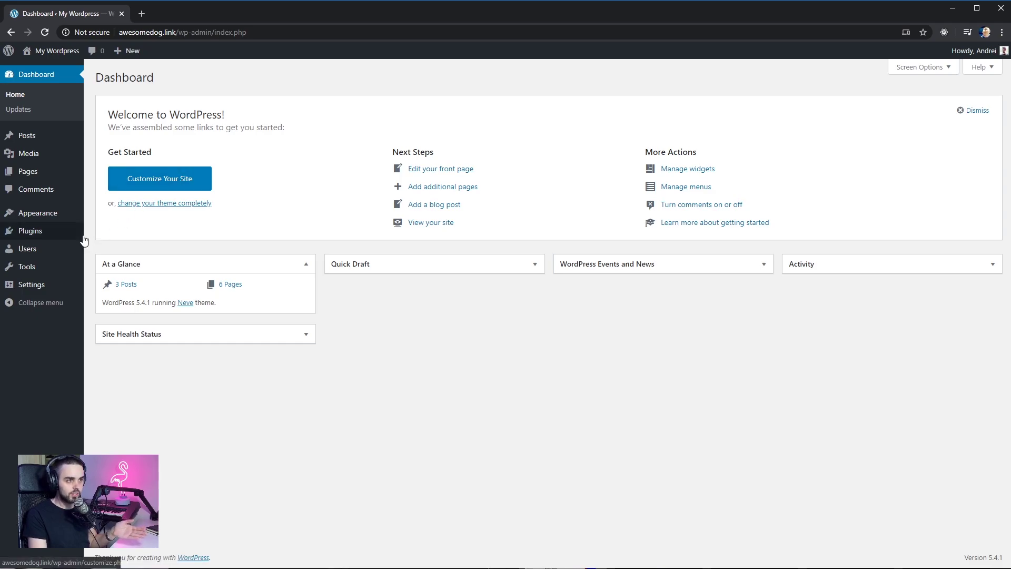
pyautogui.moveTo(61, 234)
pyautogui.moveTo(55, 215)
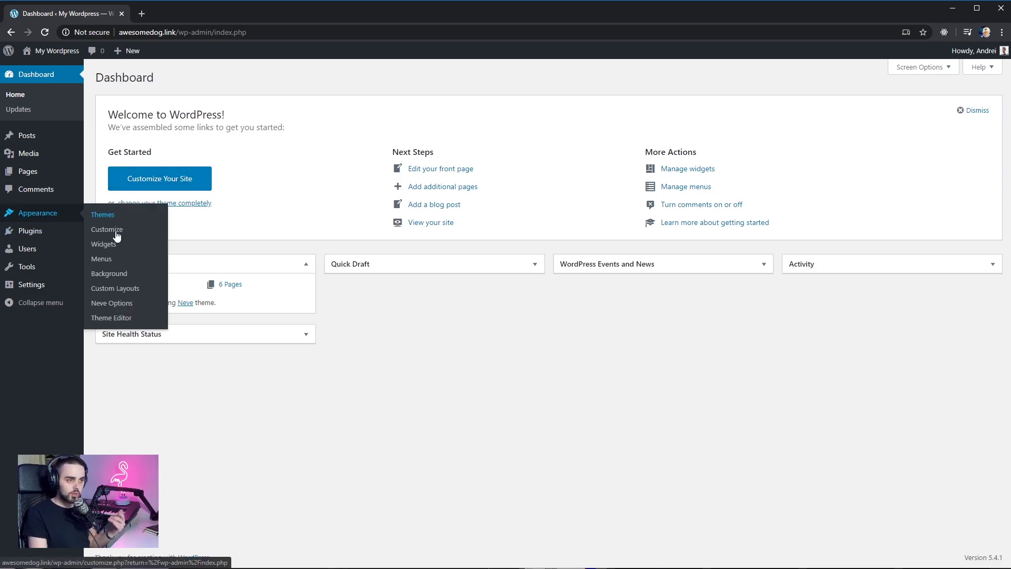
pyautogui.click(111, 304)
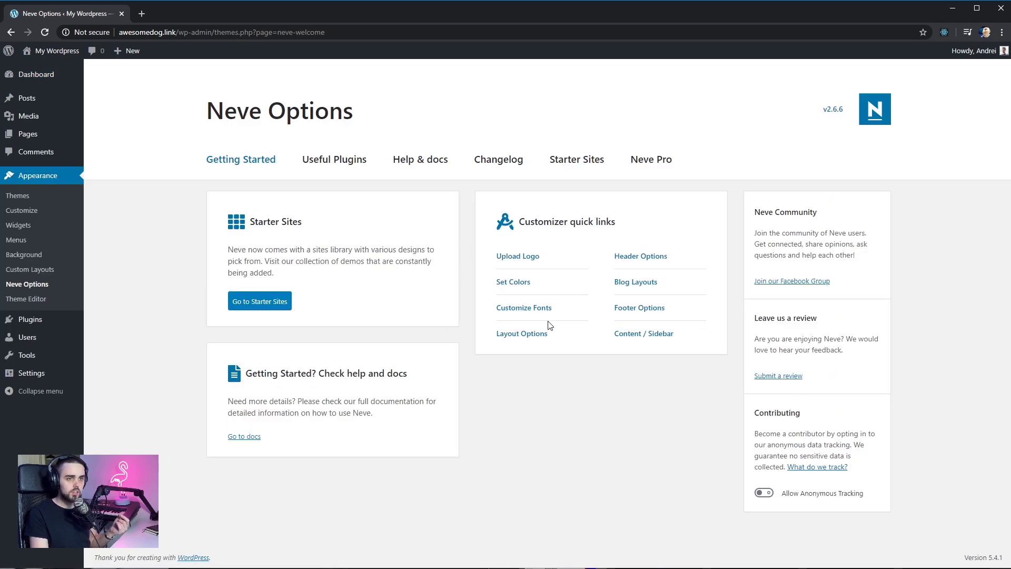
pyautogui.click(561, 164)
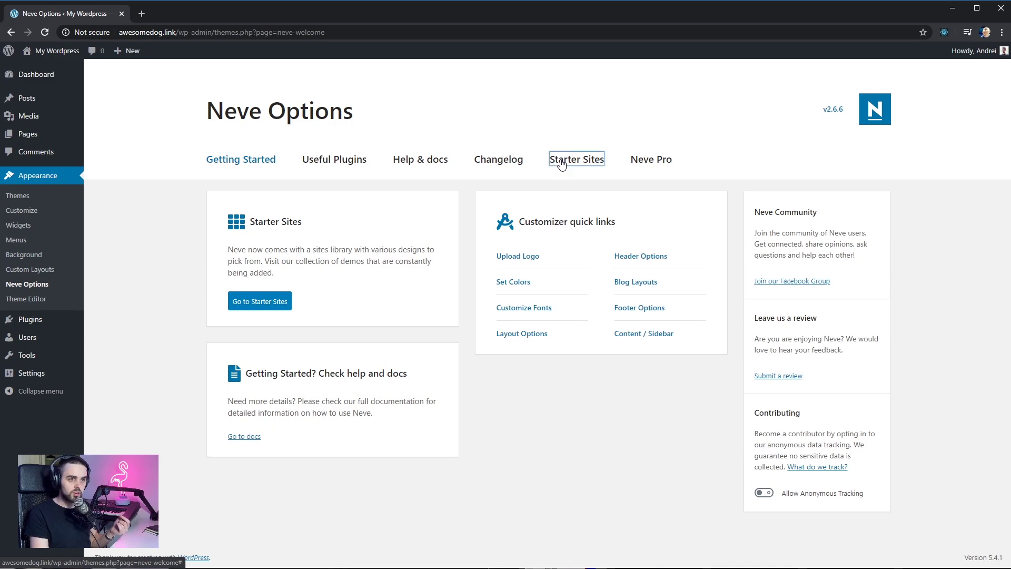
pyautogui.click(293, 287)
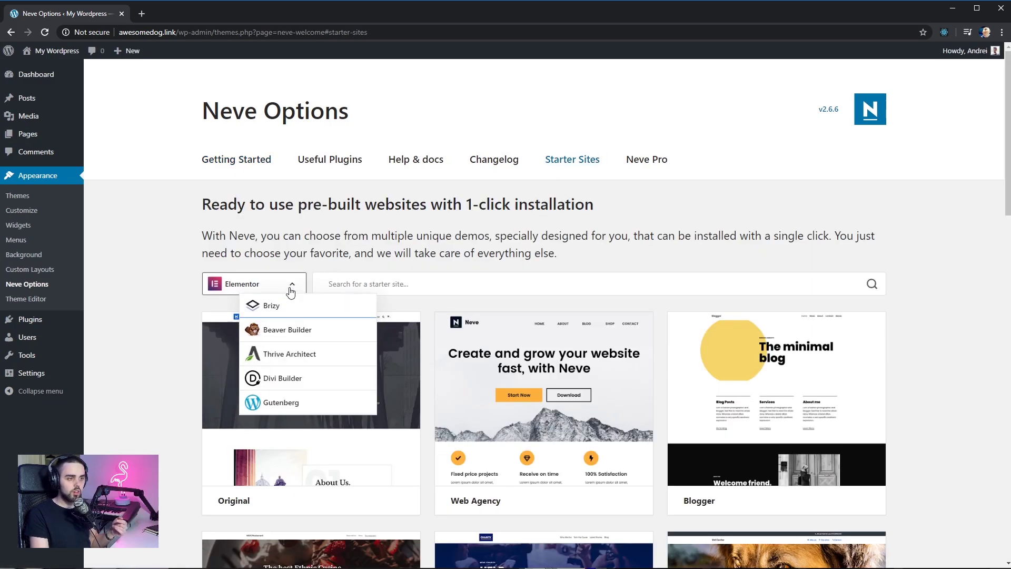
pyautogui.click(281, 403)
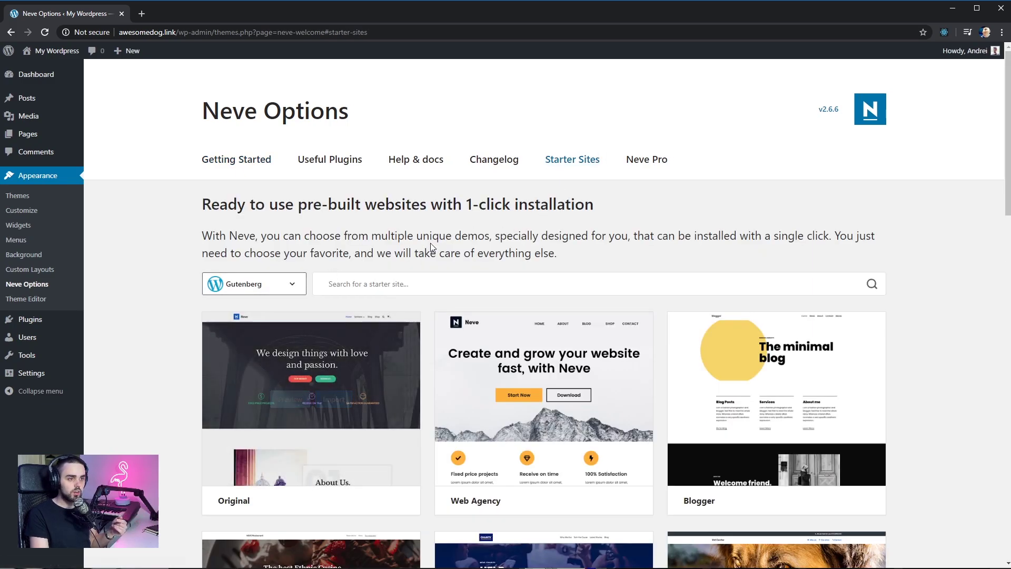
pyautogui.moveTo(546, 462)
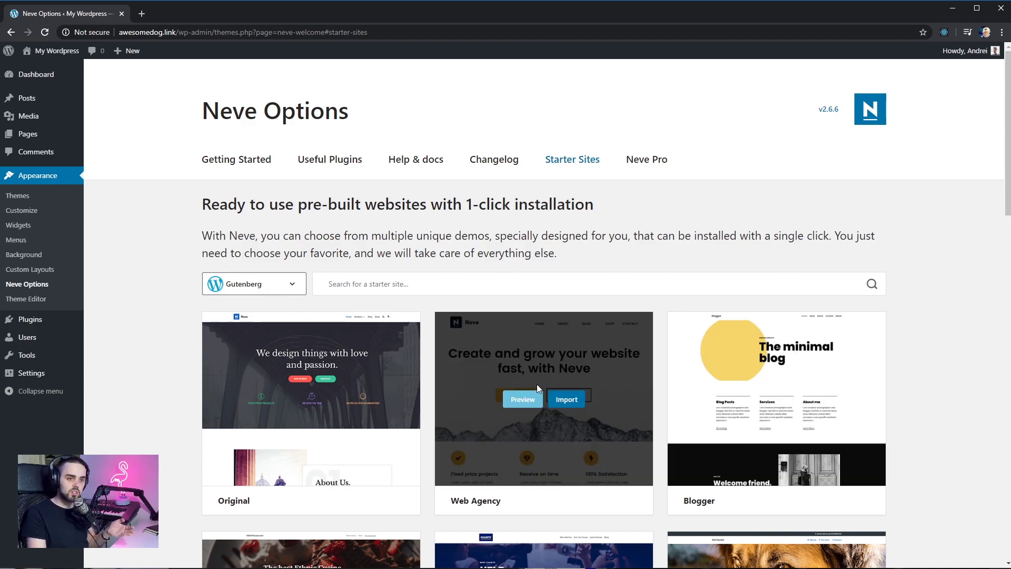
# - Import the Web Agency starter site after reviewing its Content, Customizer and Orbit Fox/Otter plugin options
pyautogui.click(560, 401)
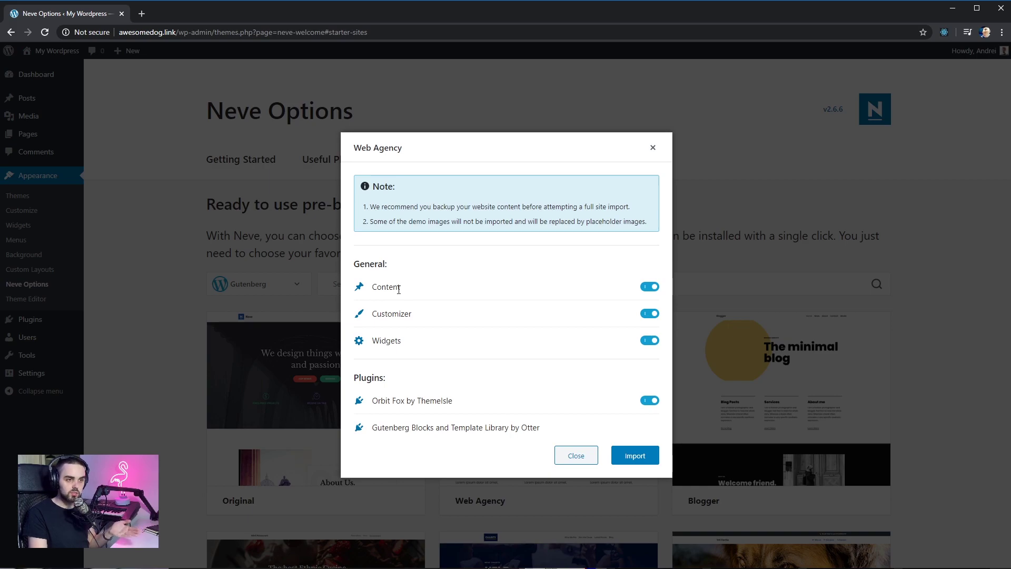
pyautogui.doubleClick(398, 289)
pyautogui.doubleClick(394, 315)
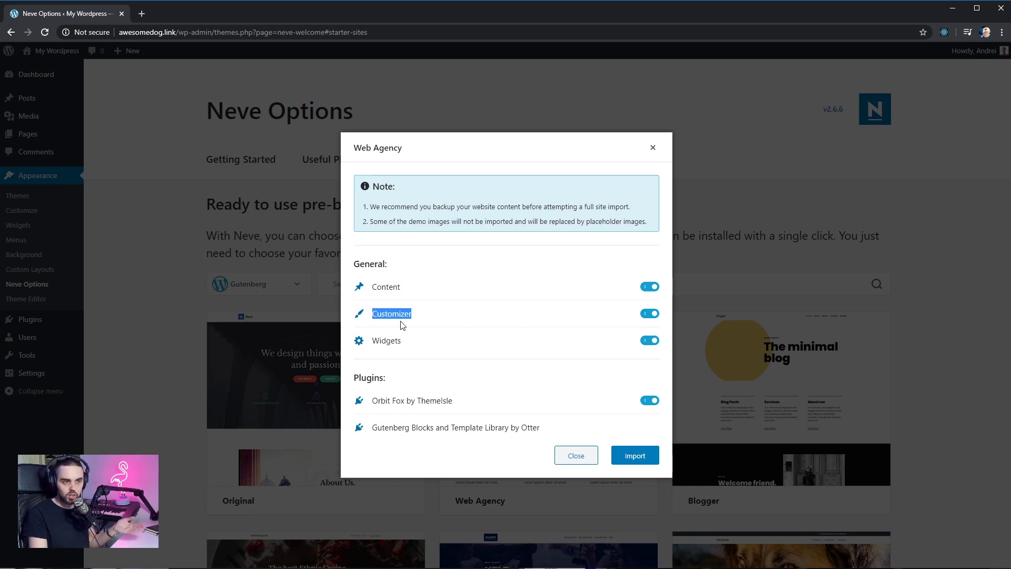
pyautogui.click(386, 341)
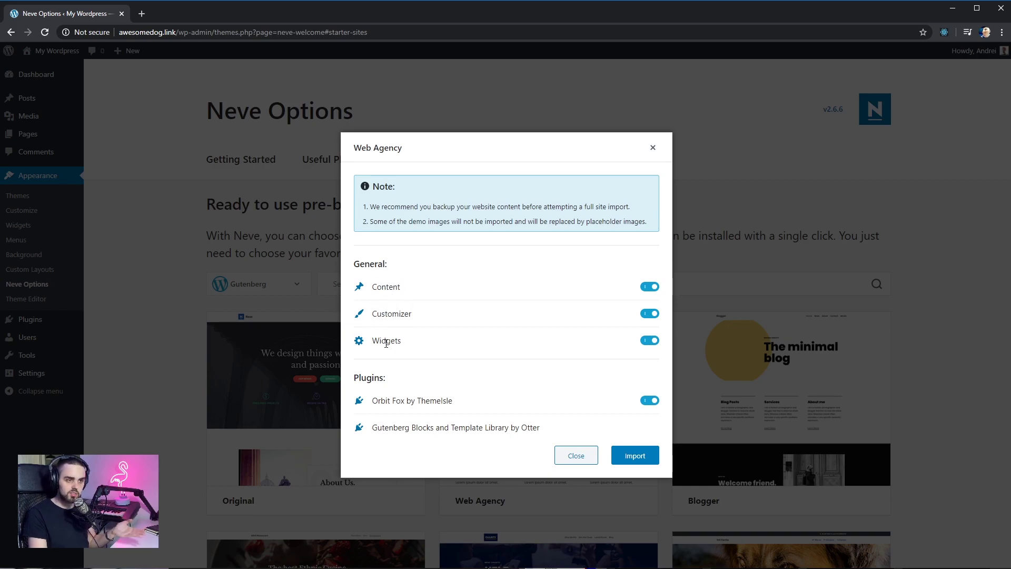
pyautogui.tripleClick(449, 401)
pyautogui.doubleClick(457, 428)
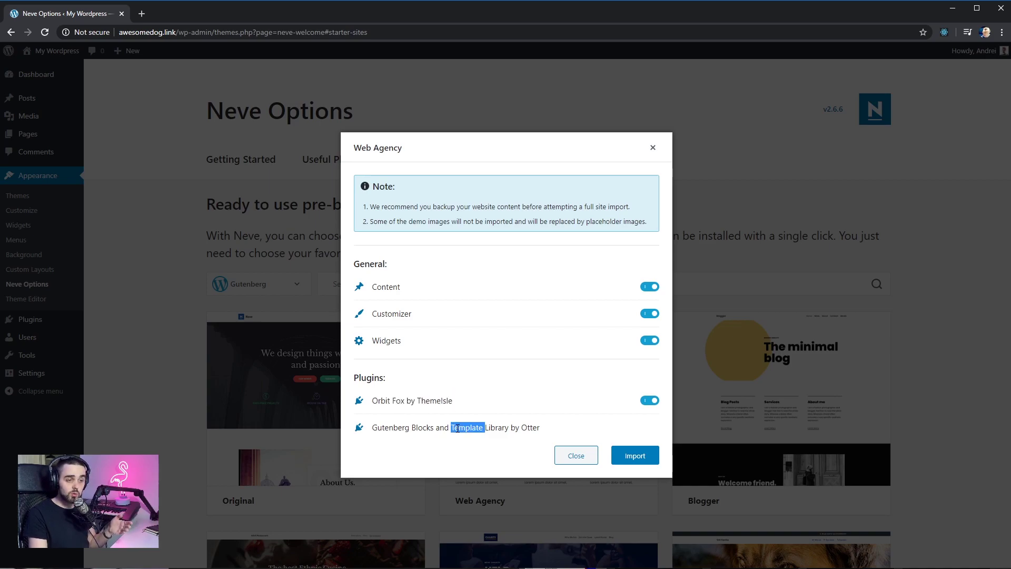
pyautogui.click(622, 454)
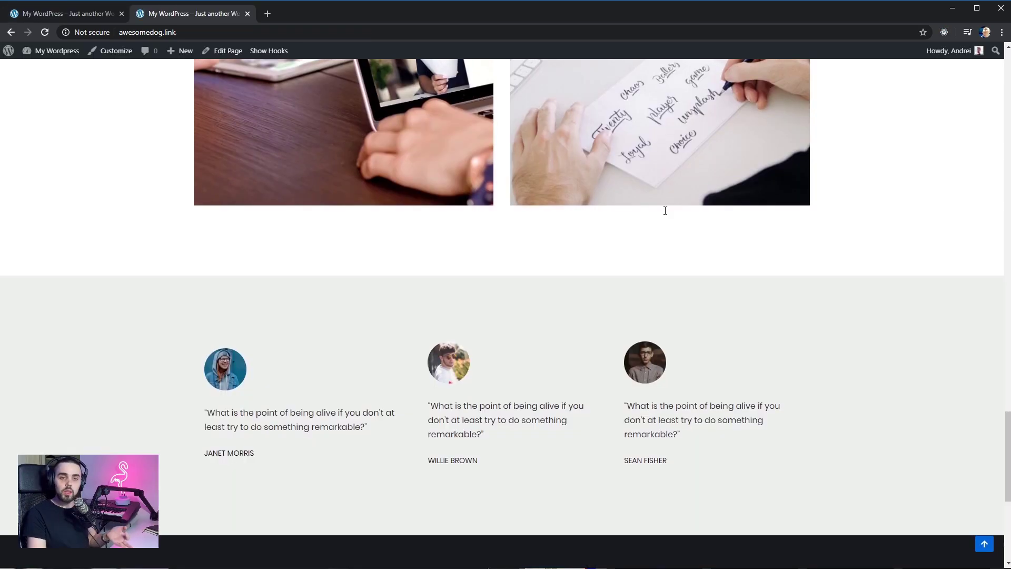
pyautogui.scroll(-5, 663, 208)
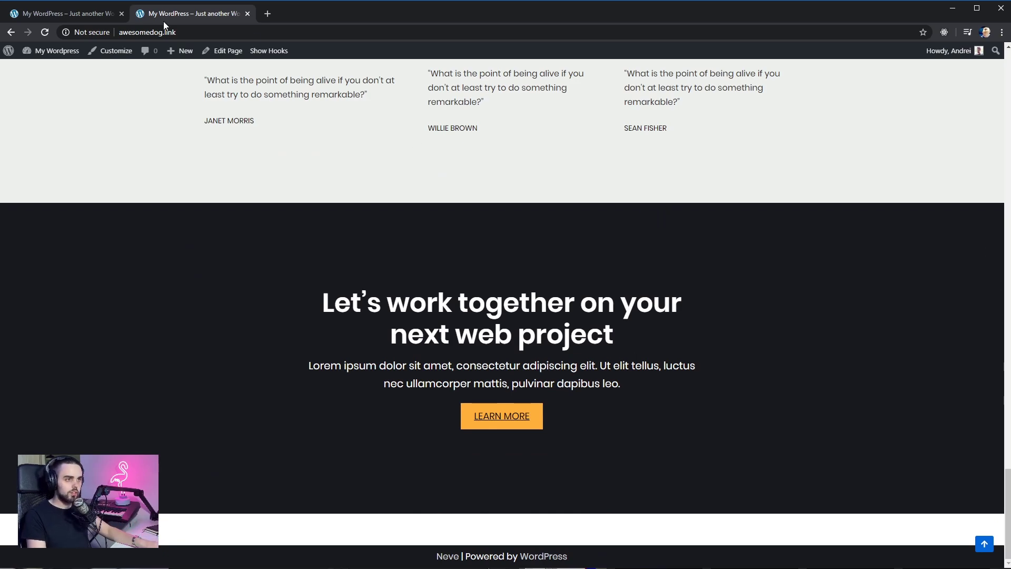
# - Load the nonexistent address awesomedog.link/aaaaa in the second tab
pyautogui.click(184, 33)
pyautogui.click(203, 35)
pyautogui.write("'")
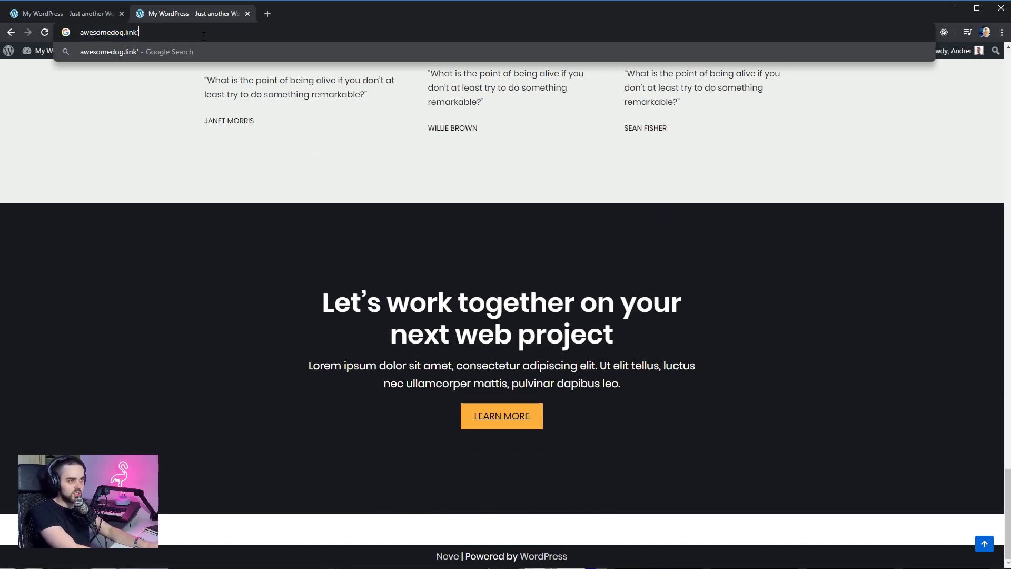
pyautogui.press('BackSpace')
pyautogui.write('/aaaaa')
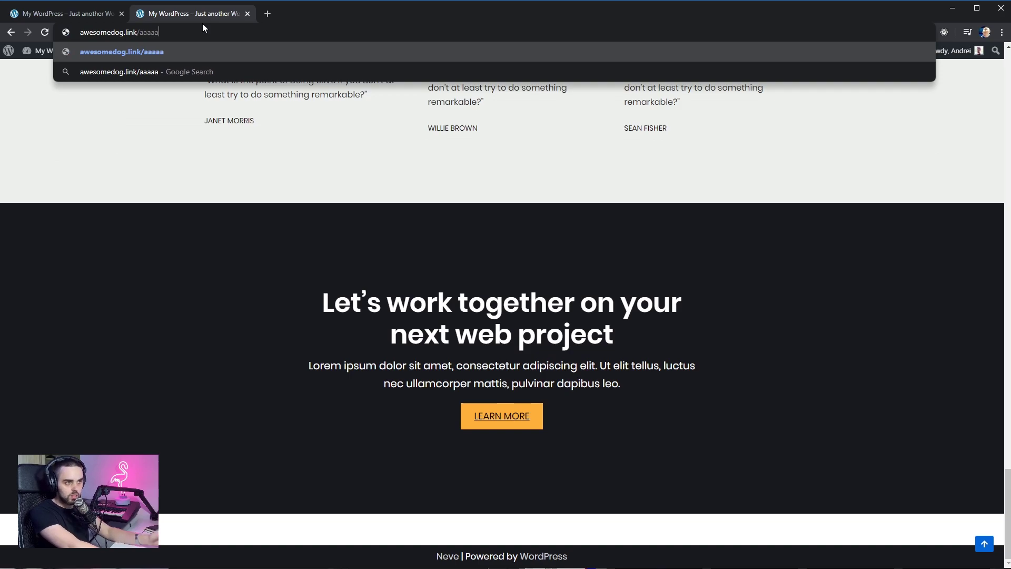
pyautogui.press('Return')
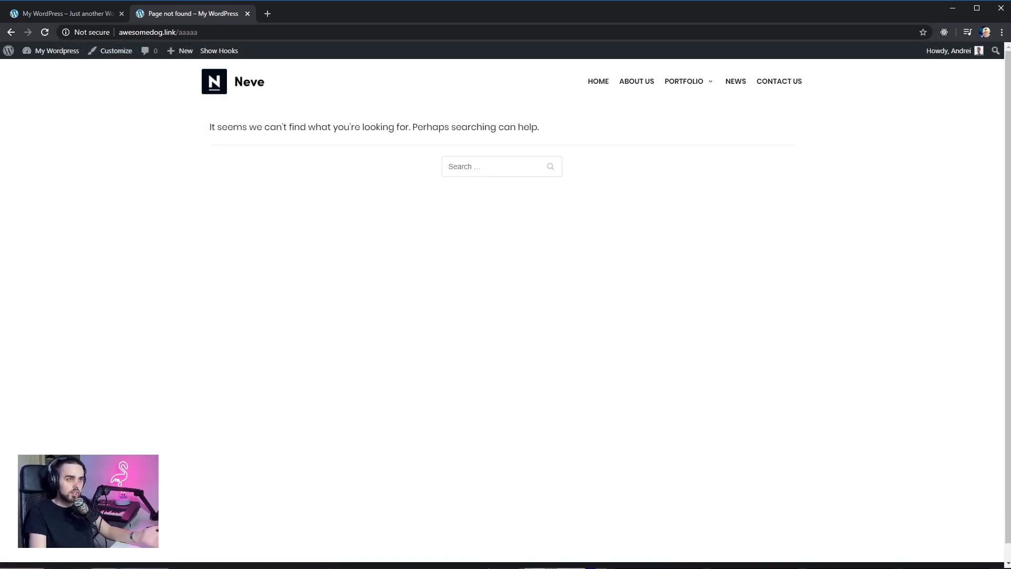
# - Highlight the default not-found message and its 'Perhaps searching can help' line
pyautogui.tripleClick(319, 121)
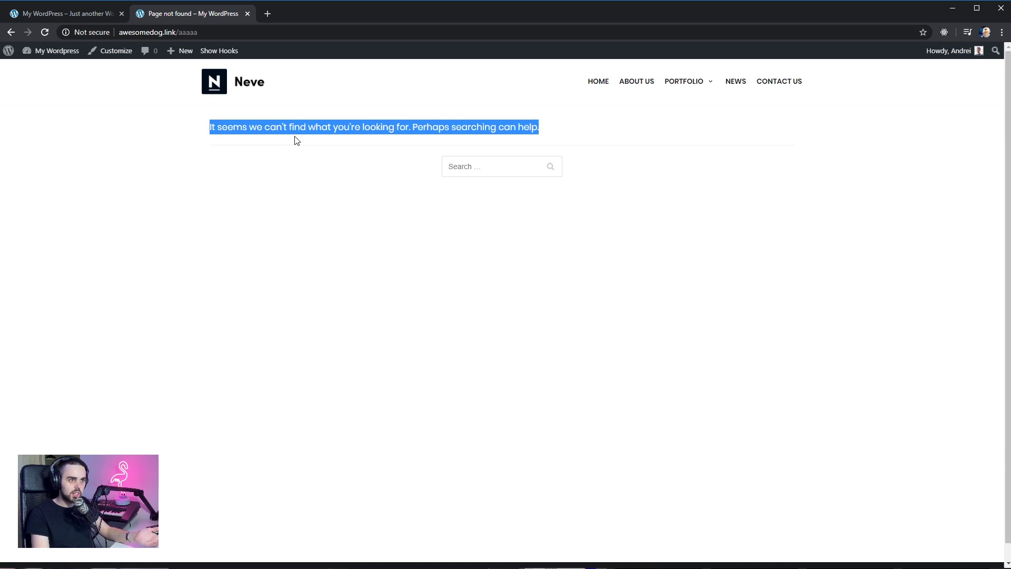
pyautogui.doubleClick(432, 128)
pyautogui.moveTo(432, 127); pyautogui.dragTo(532, 129)
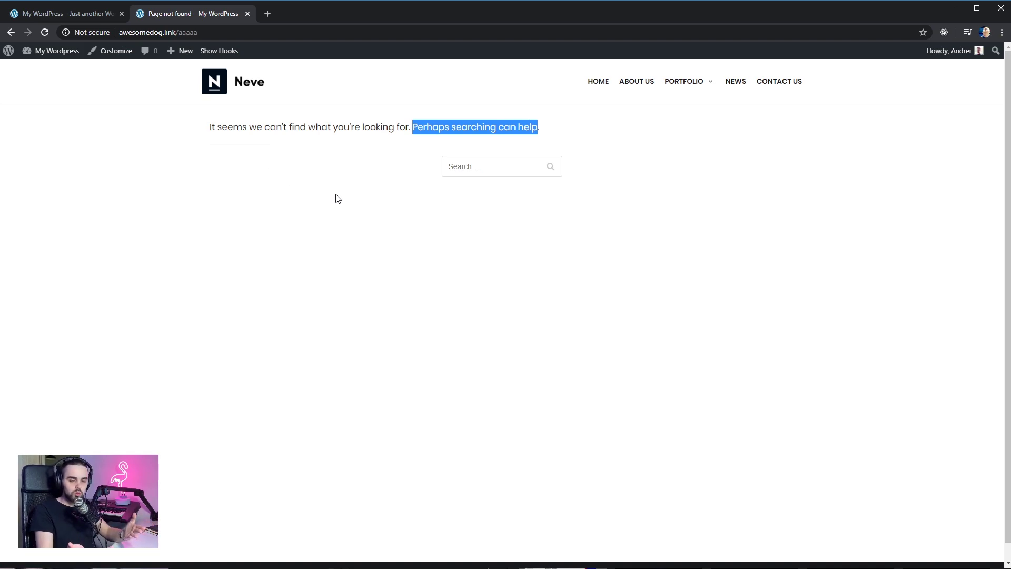
# - Go from the Dashboard to Appearance > Custom Layouts, showing the empty layouts list
pyautogui.click(74, 17)
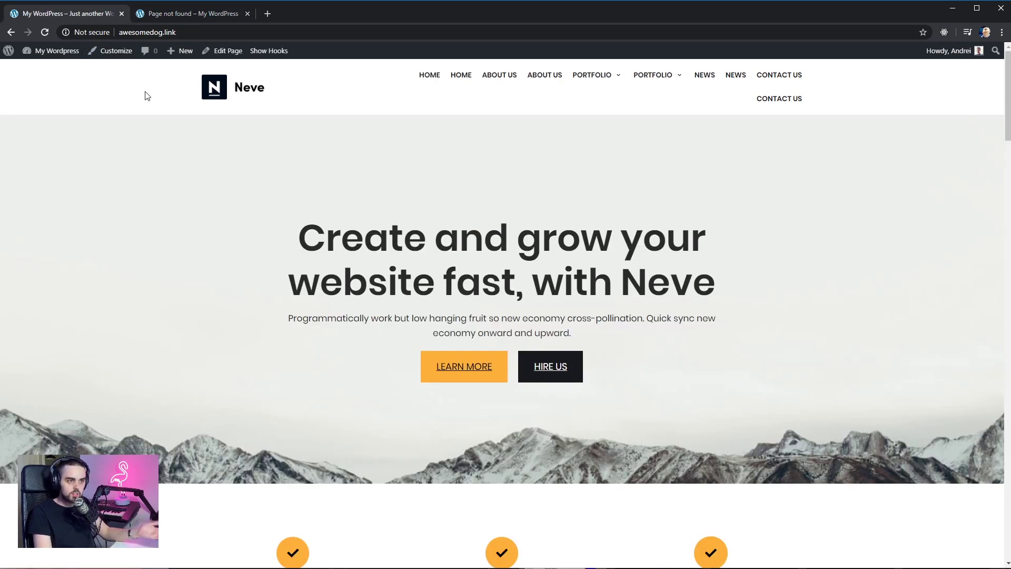
pyautogui.moveTo(59, 57)
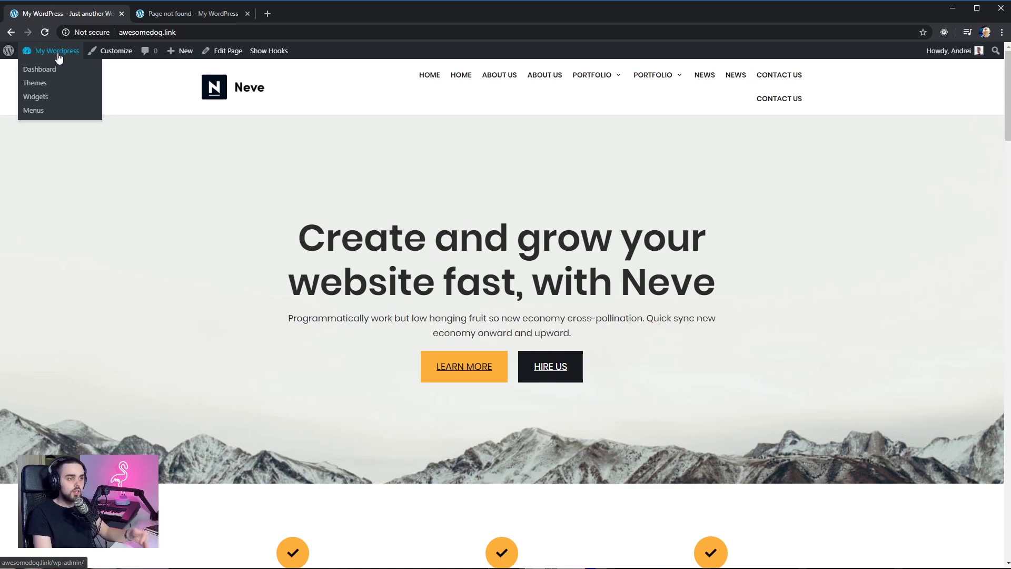
pyautogui.click(58, 55)
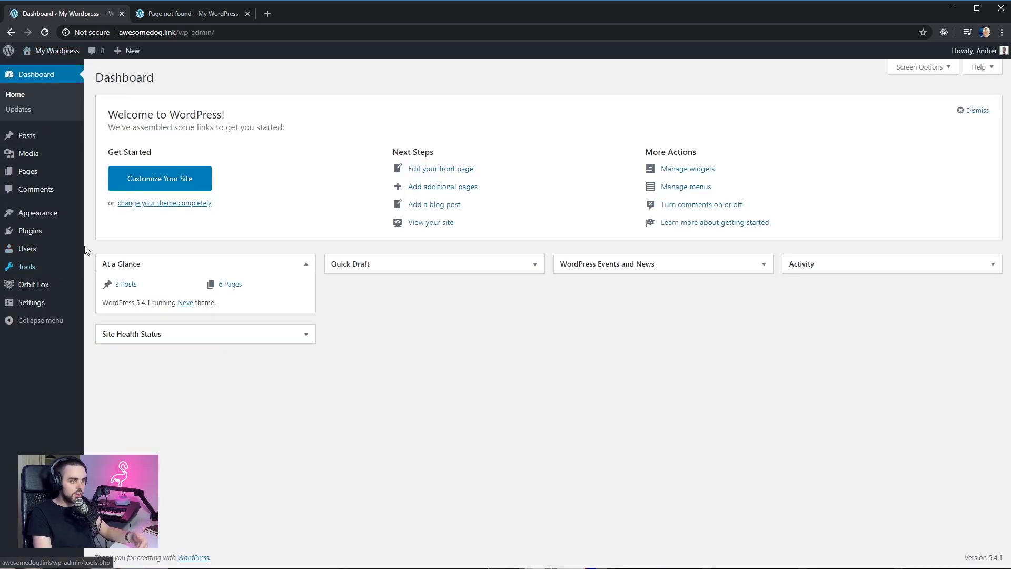
pyautogui.moveTo(56, 212)
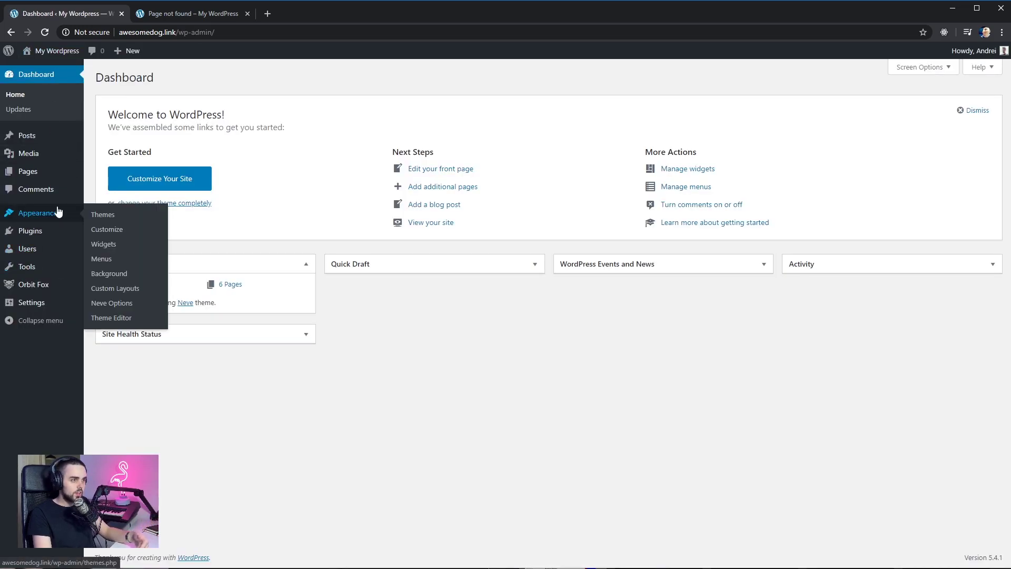
pyautogui.click(123, 293)
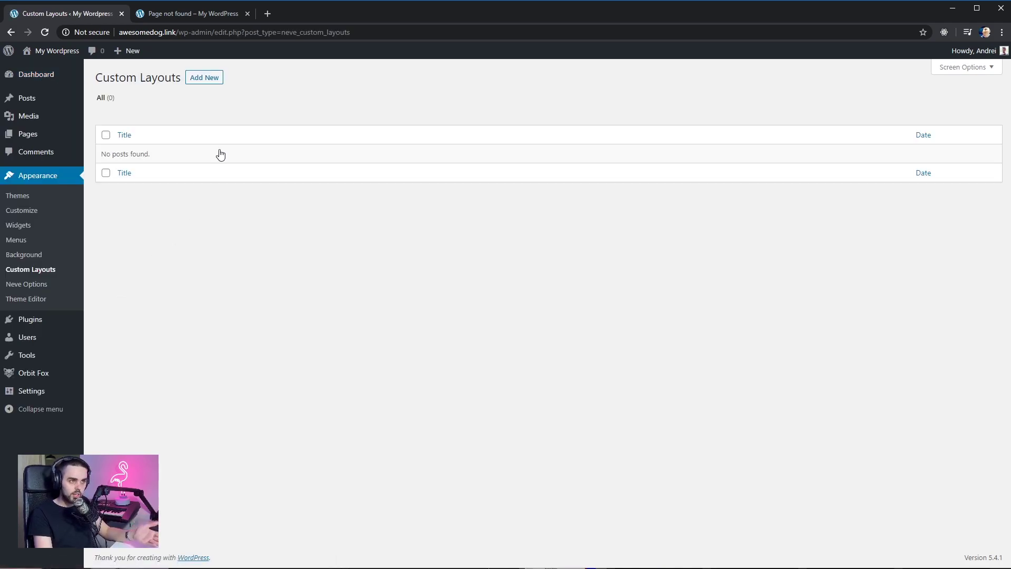
# - Title the new layout '404 Page' and add a Cover block using the snowy mountain image
pyautogui.click(200, 79)
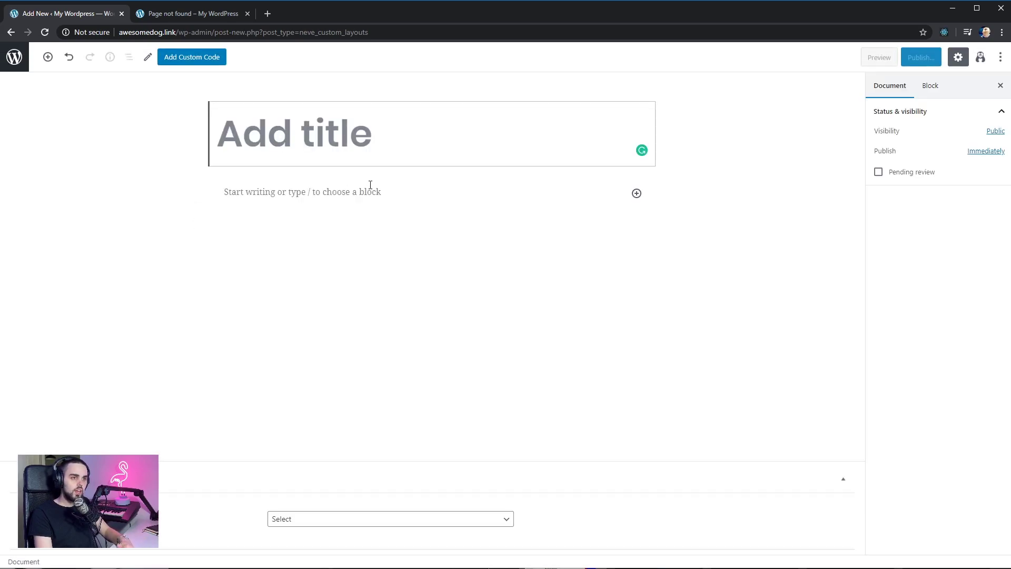
pyautogui.write('404 Page')
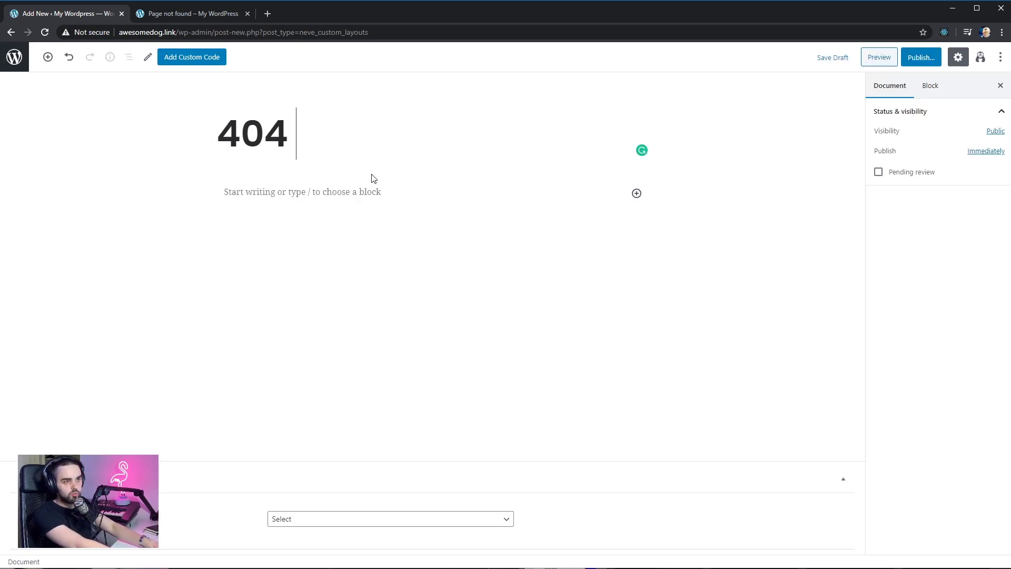
pyautogui.click(410, 198)
pyautogui.write('/c')
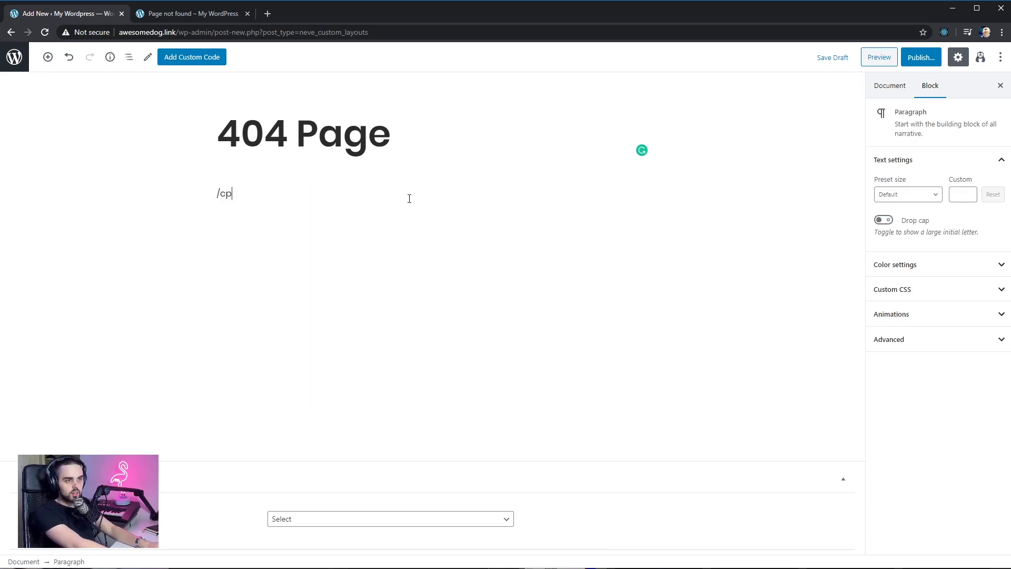
pyautogui.press('Return')
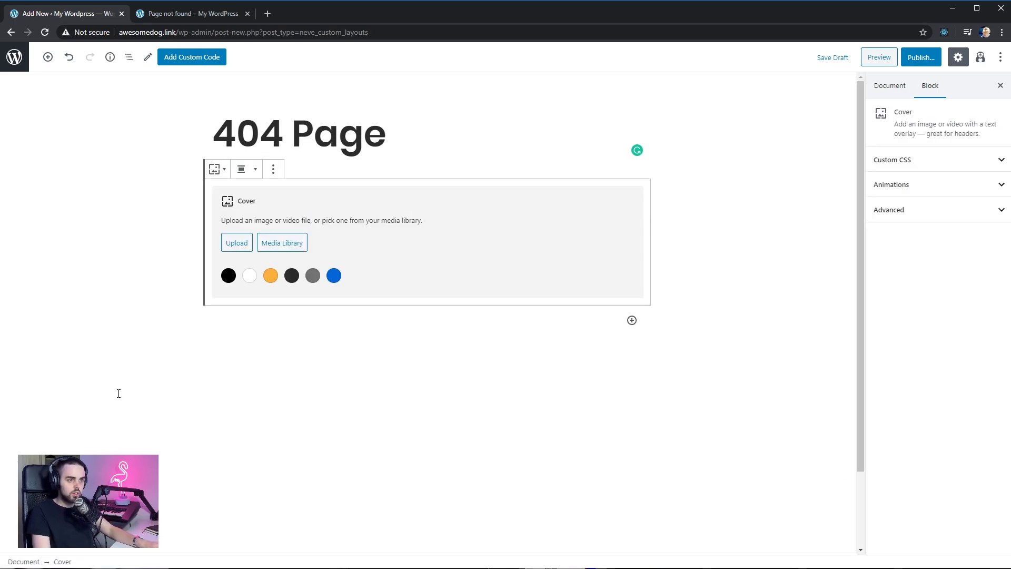
pyautogui.click(280, 245)
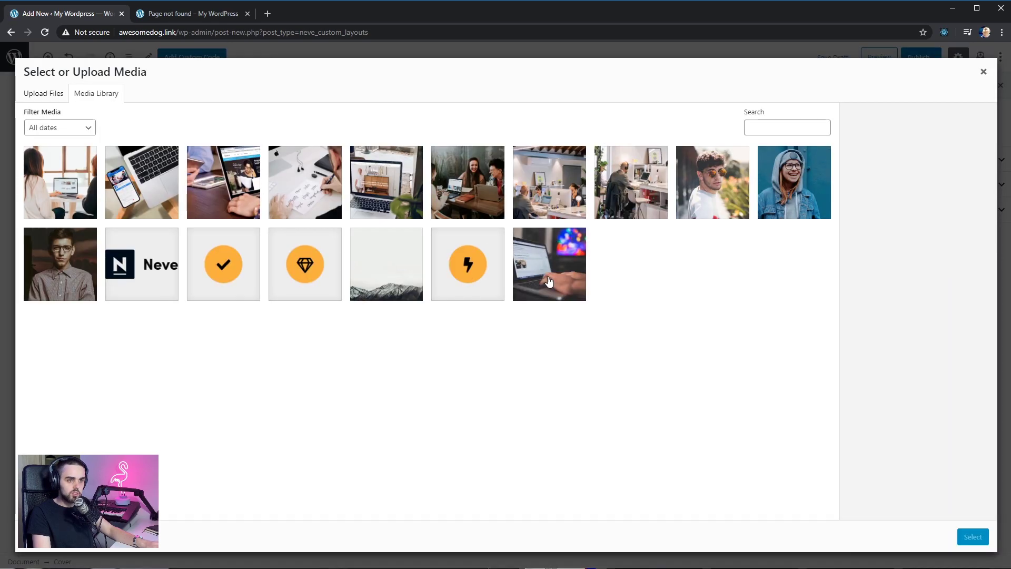
pyautogui.click(549, 279)
pyautogui.click(388, 287)
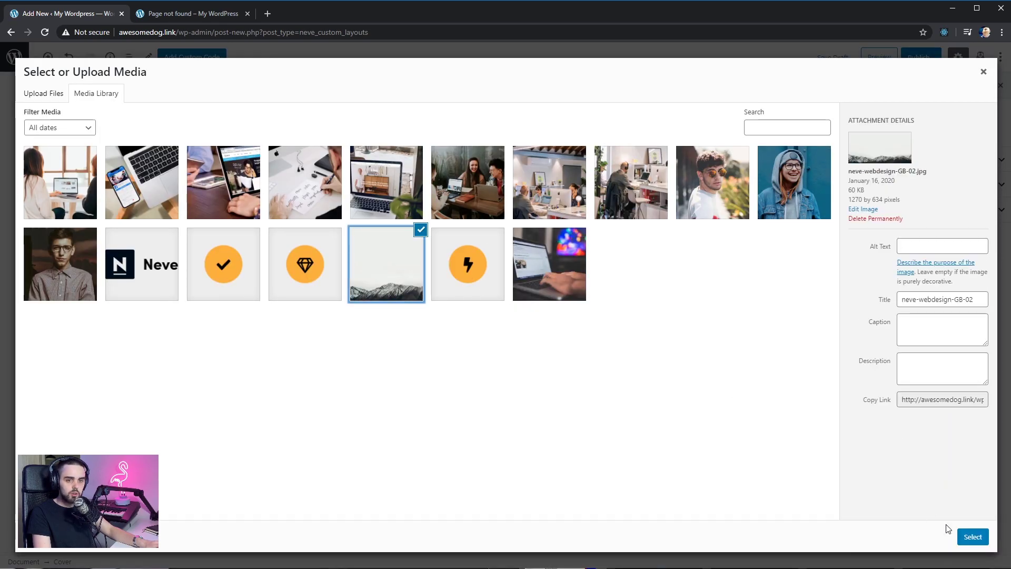
pyautogui.click(971, 536)
# - Make the mountain cover block Full width
pyautogui.click(246, 198)
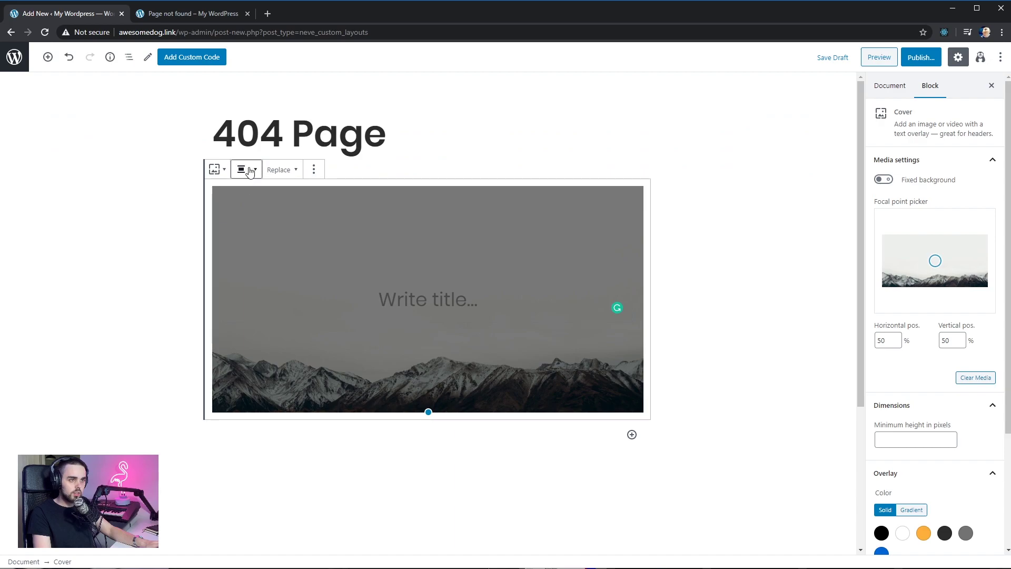
pyautogui.click(245, 169)
pyautogui.click(229, 281)
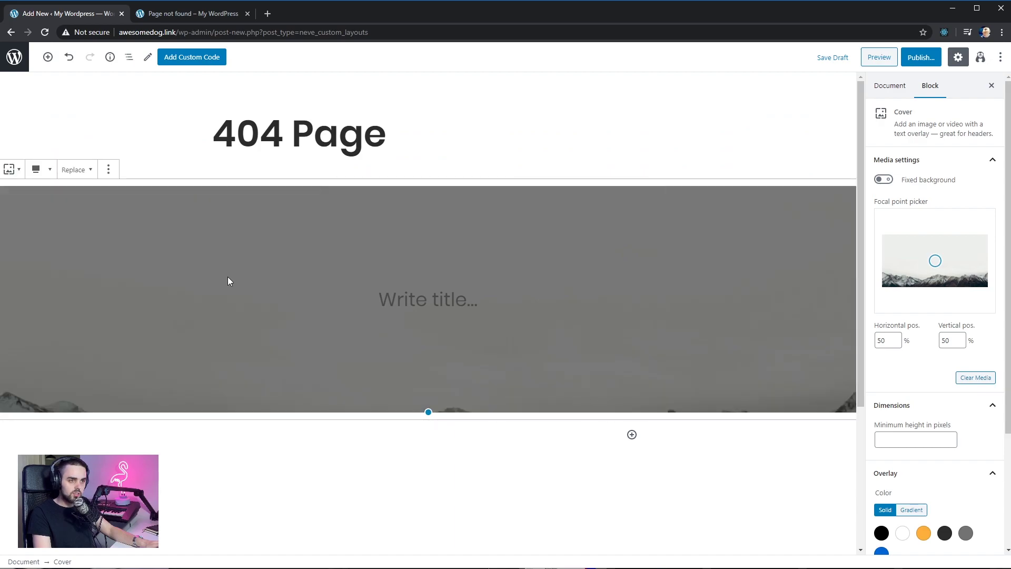
# - Add a heading reading 'Page not found' inside the cover
pyautogui.click(455, 296)
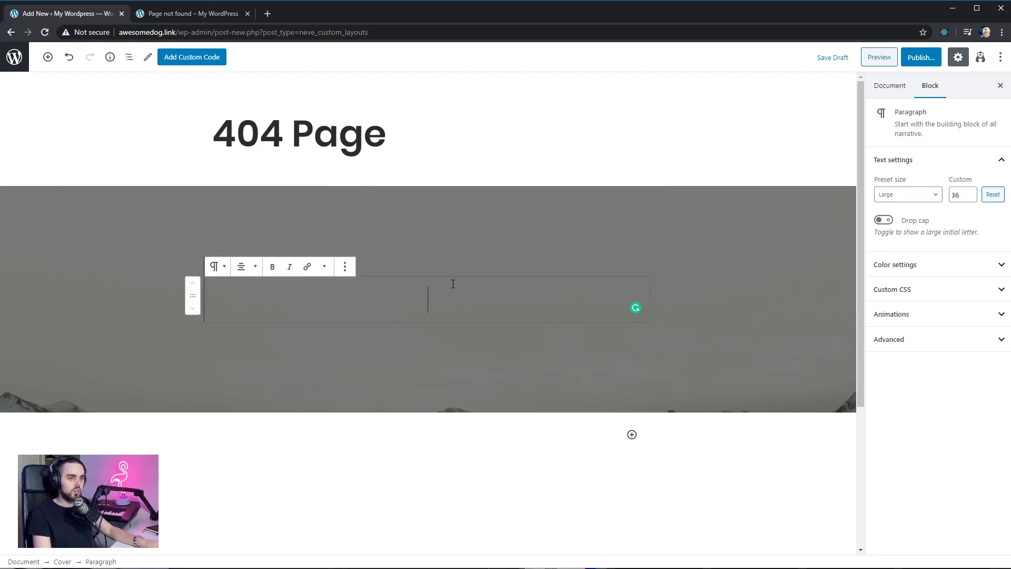
pyautogui.write('/h')
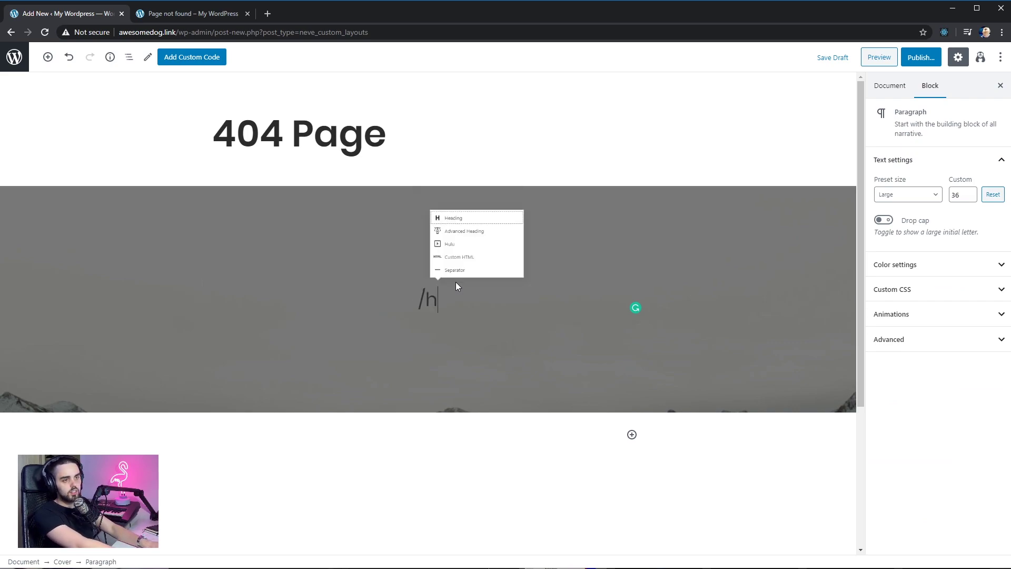
pyautogui.write('ea')
pyautogui.press('Return')
pyautogui.write('Page n')
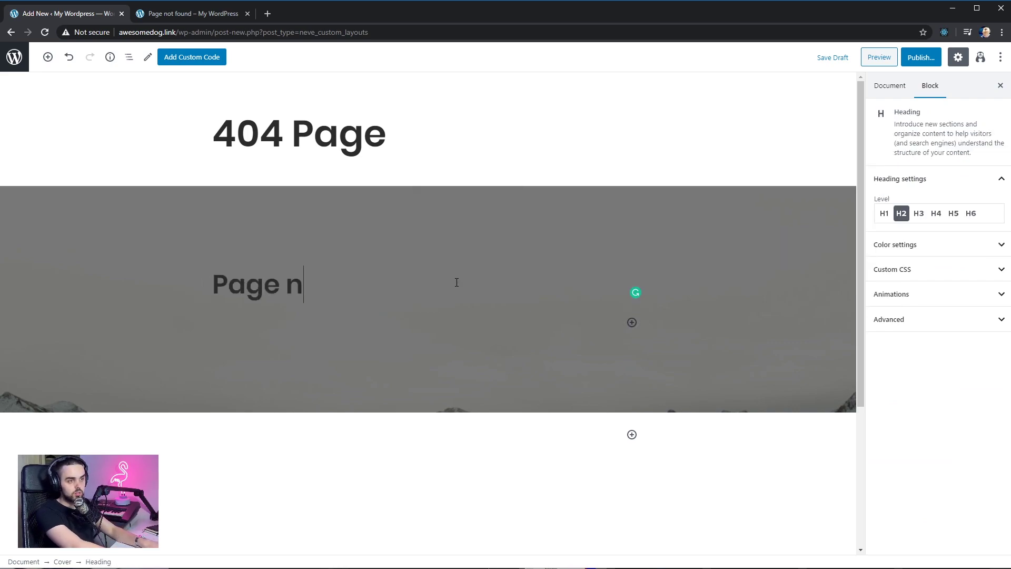
pyautogui.write('ot found')
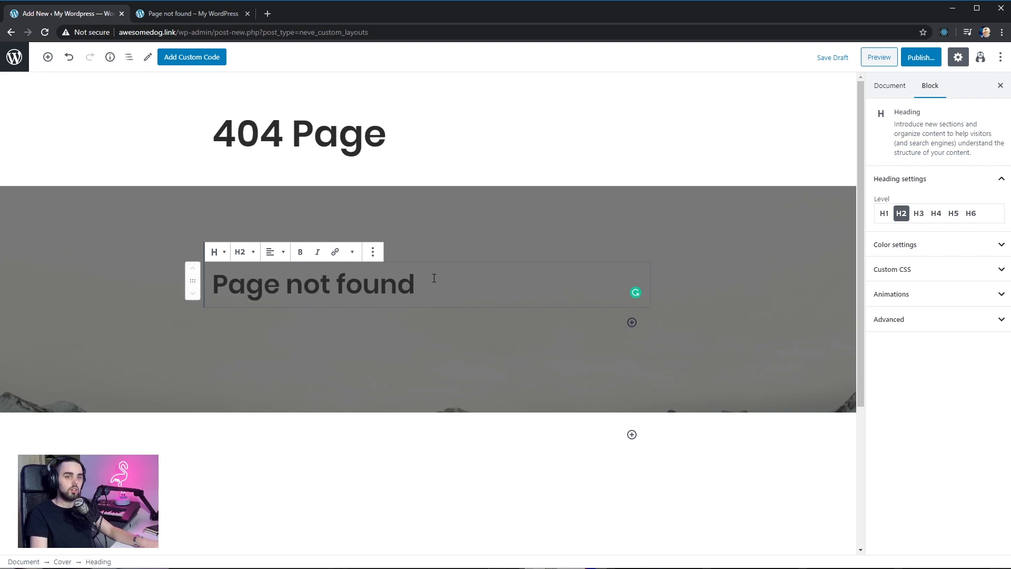
# - Center the 'Page not found' heading and make its text white
pyautogui.click(271, 251)
pyautogui.click(266, 200)
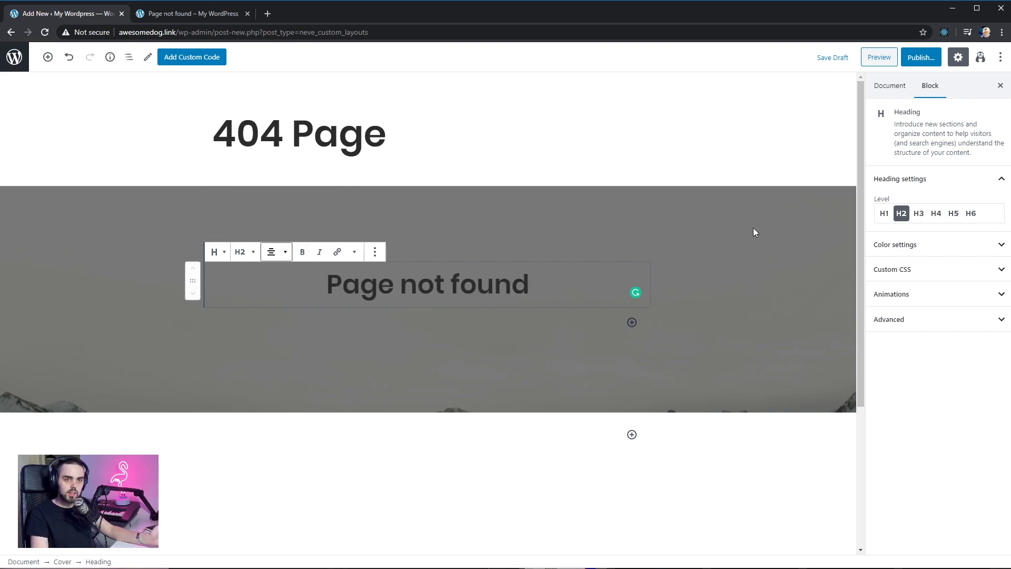
pyautogui.click(931, 245)
pyautogui.click(903, 288)
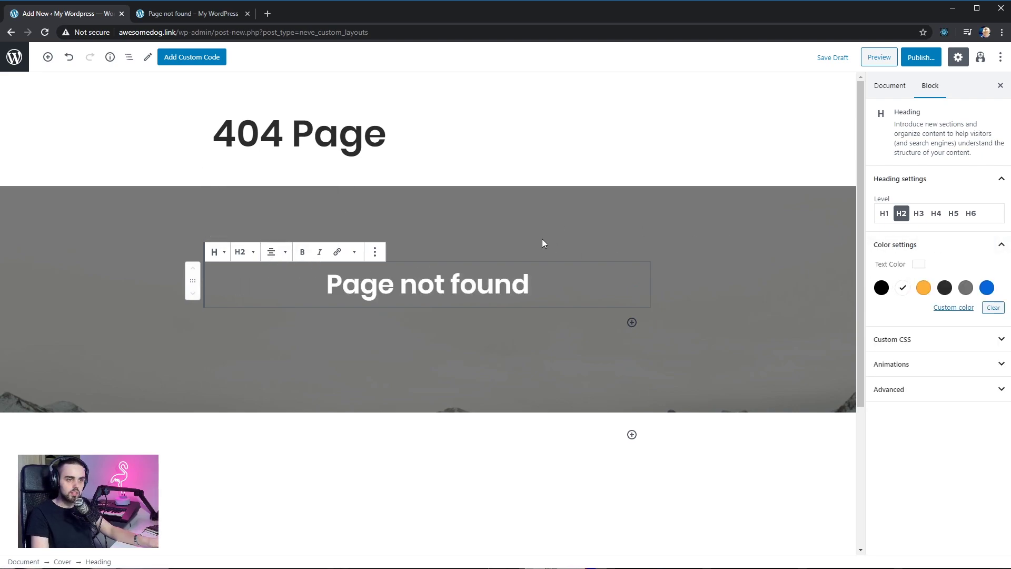
# - Insert a spacer below the heading with a height of 50 pixels
pyautogui.click(632, 322)
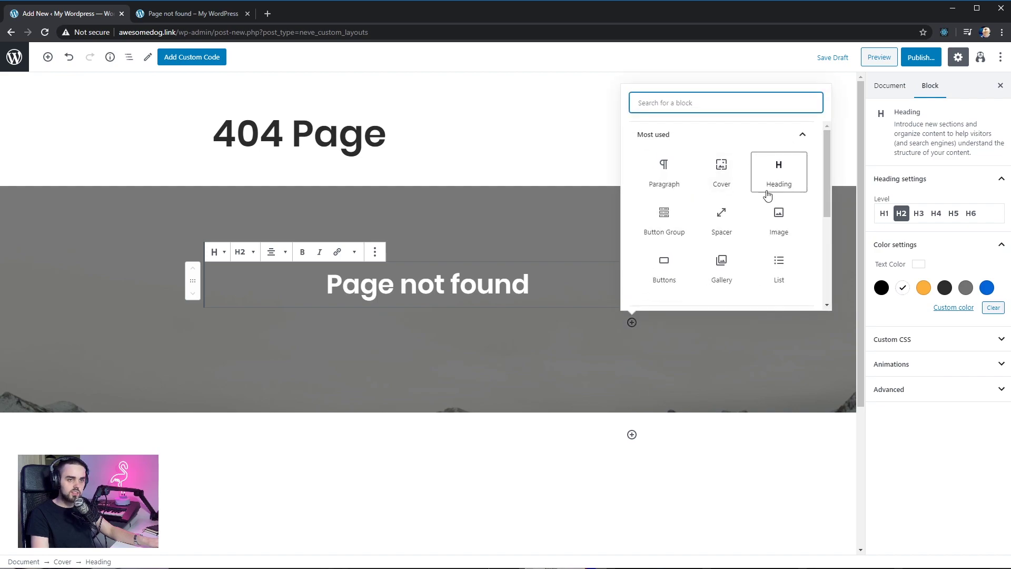
pyautogui.click(722, 218)
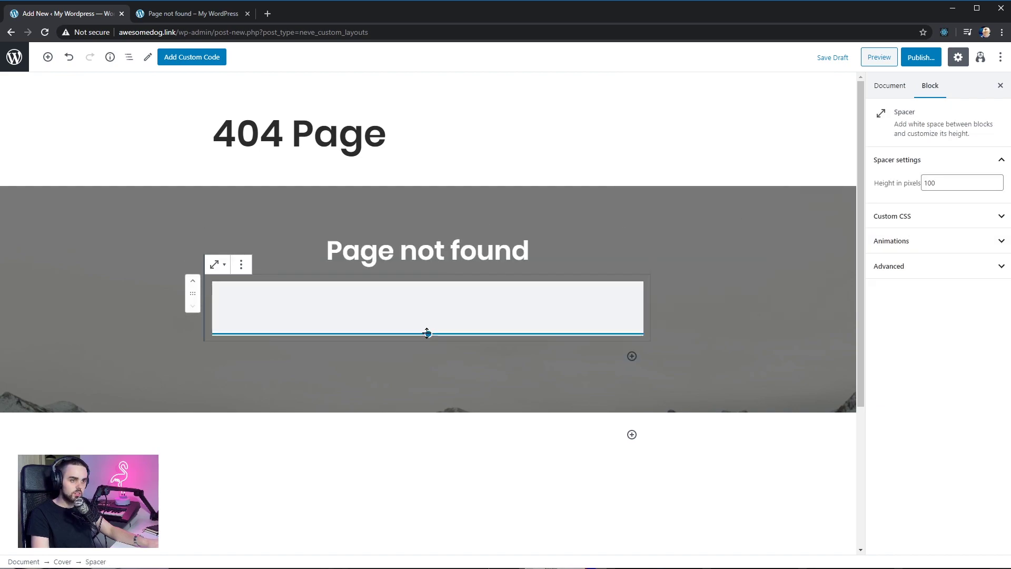
pyautogui.moveTo(428, 332); pyautogui.dragTo(437, 315)
pyautogui.click(947, 183)
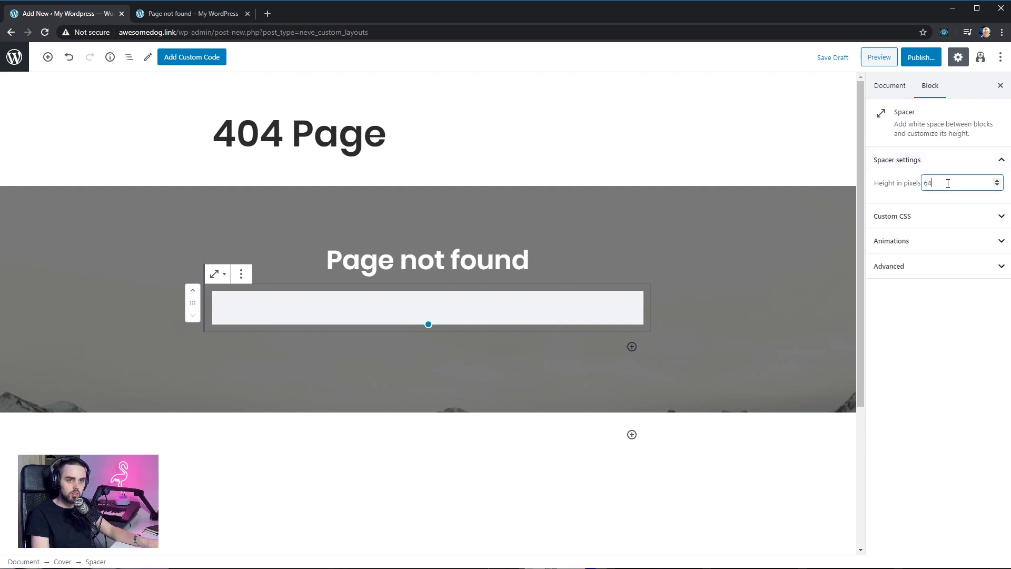
pyautogui.moveTo(943, 183); pyautogui.dragTo(908, 192)
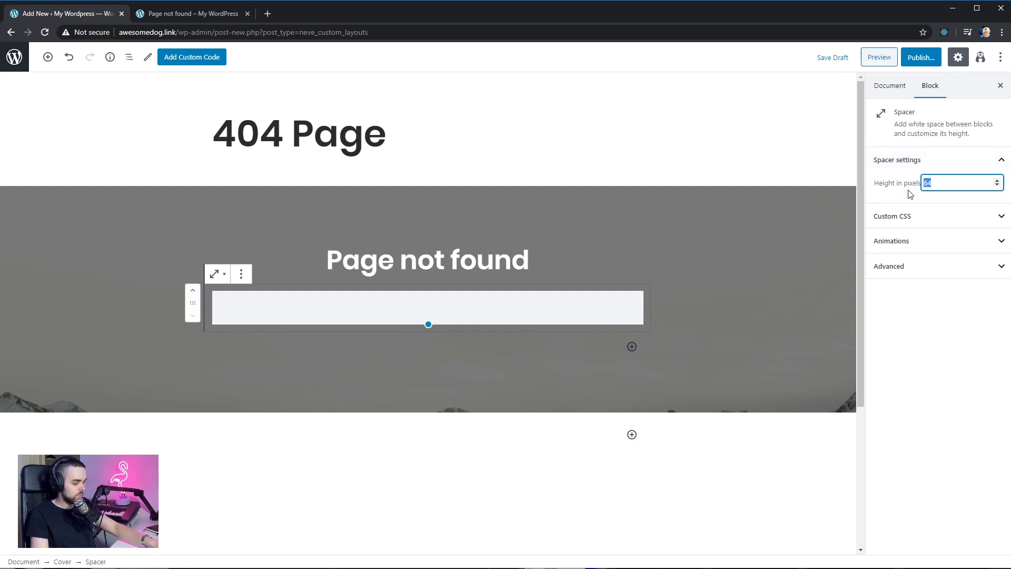
pyautogui.write('50')
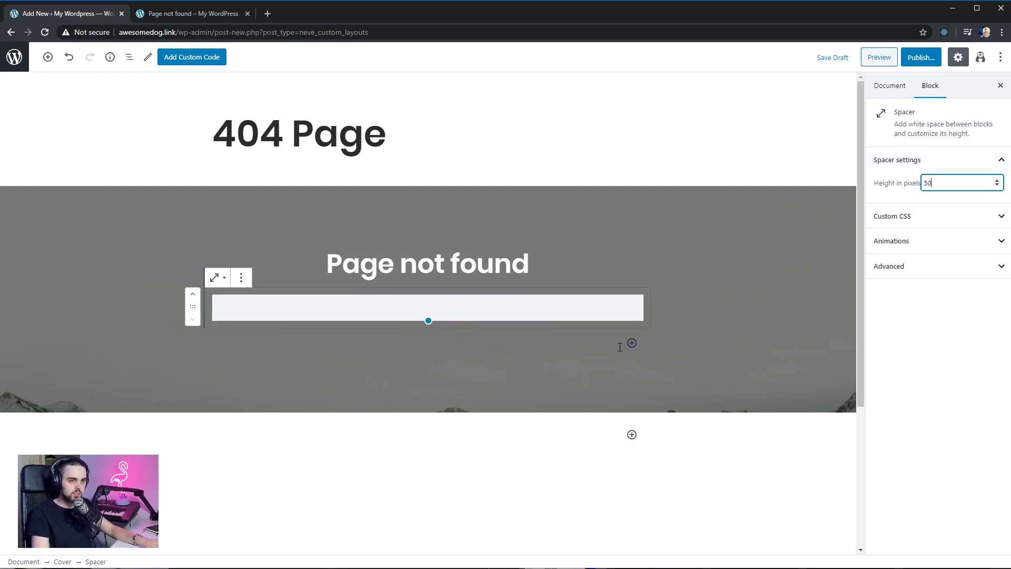
pyautogui.click(631, 343)
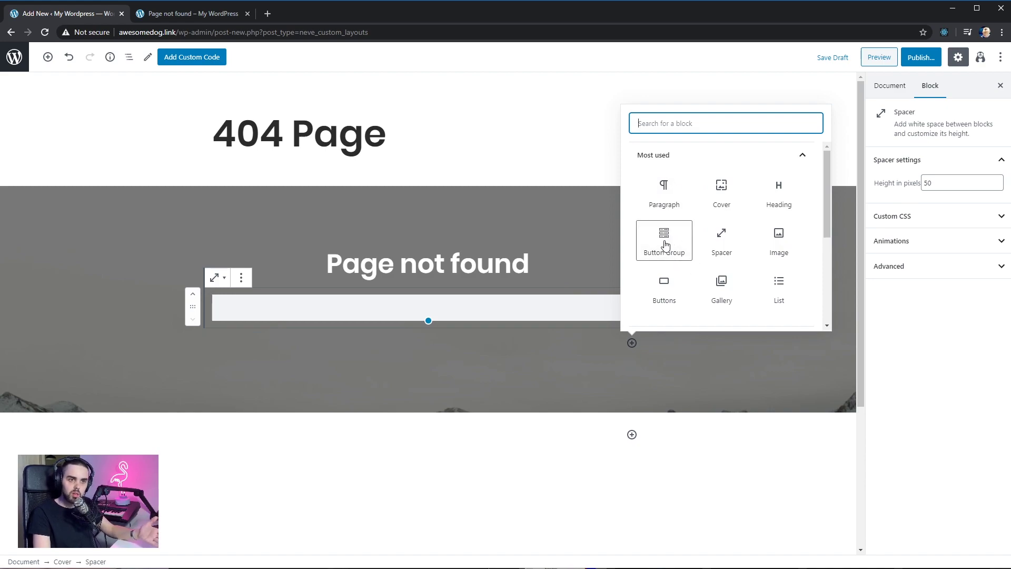
# - Add a single button labelled 'Back to the HomePage' below the spacer
pyautogui.click(665, 242)
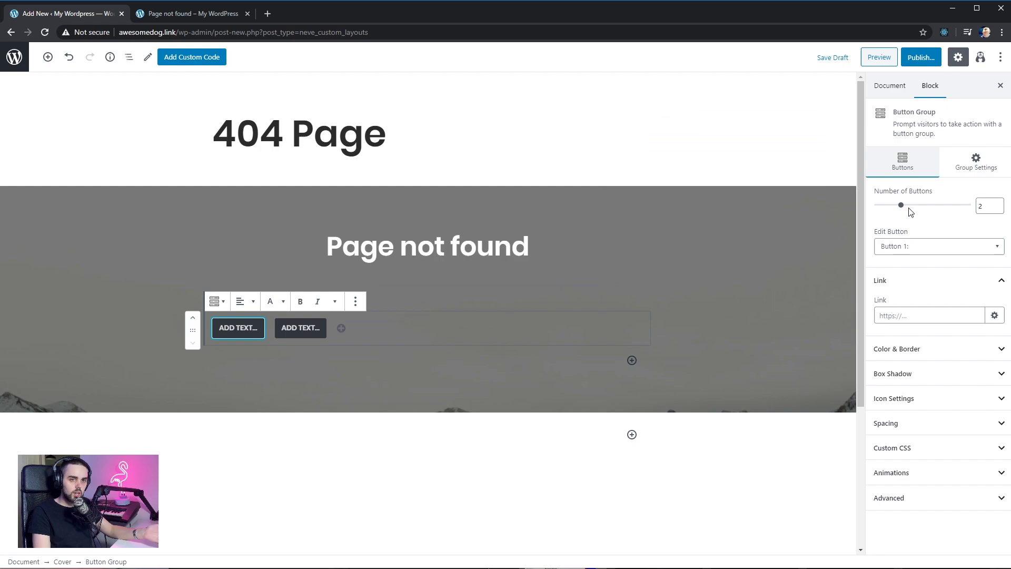
pyautogui.moveTo(909, 210); pyautogui.dragTo(870, 211)
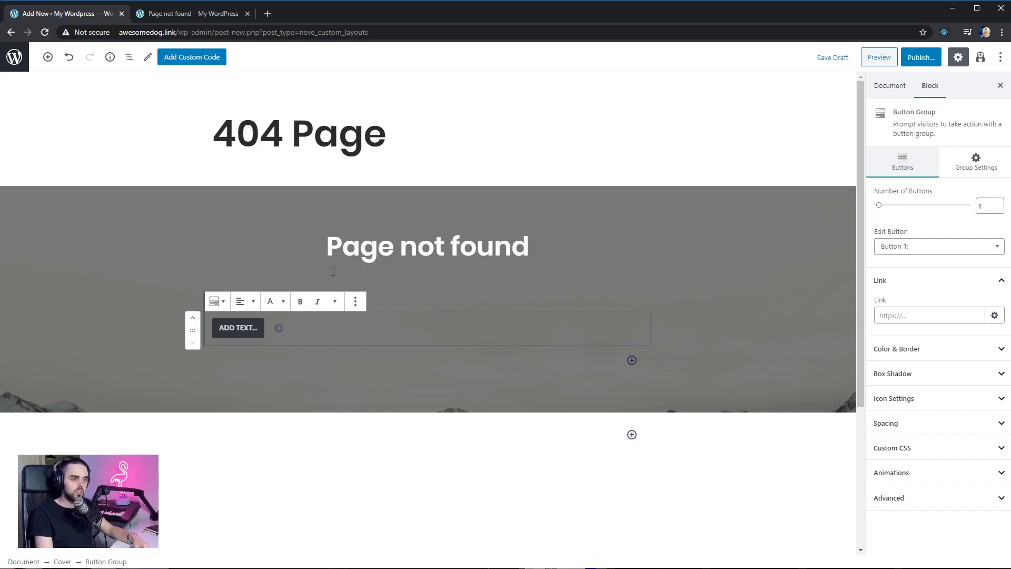
pyautogui.click(227, 329)
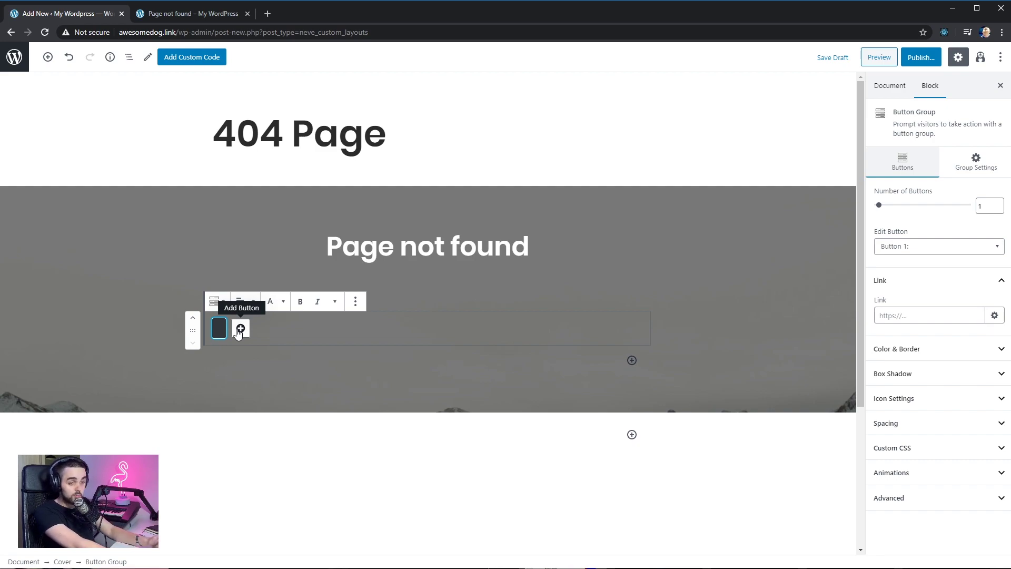
pyautogui.write('Back to the Ho')
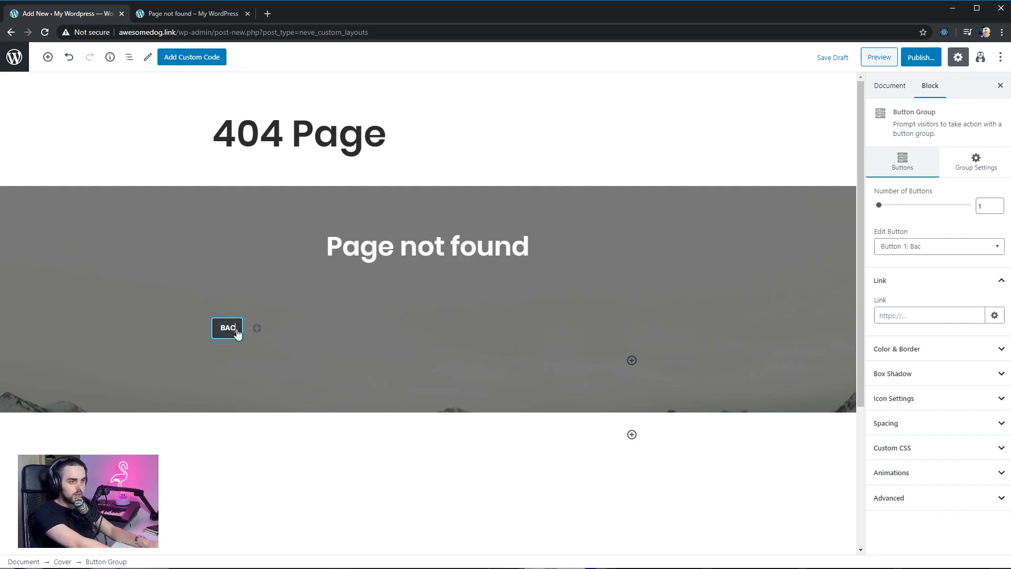
pyautogui.write('mePage')
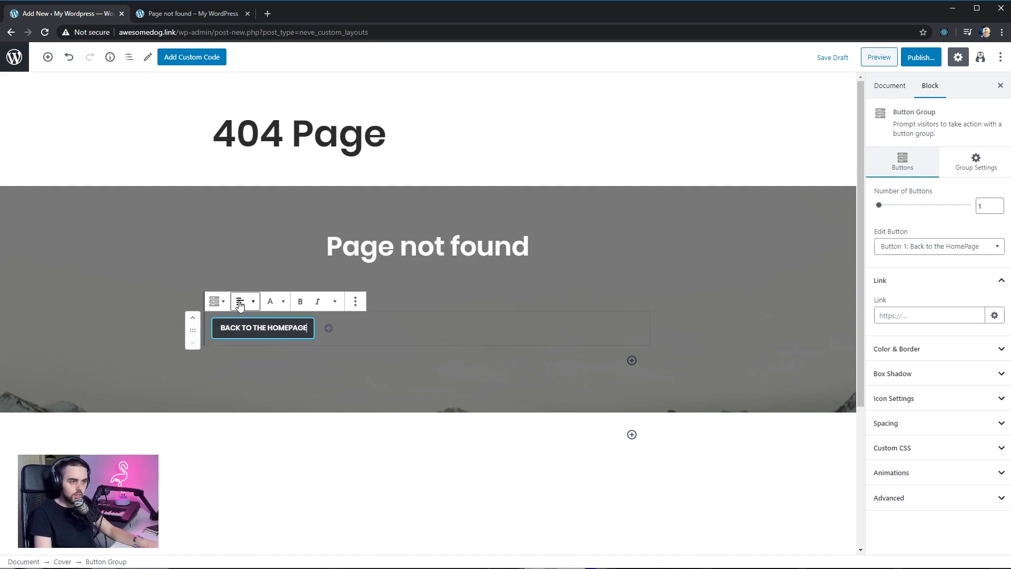
pyautogui.click(240, 302)
pyautogui.click(248, 250)
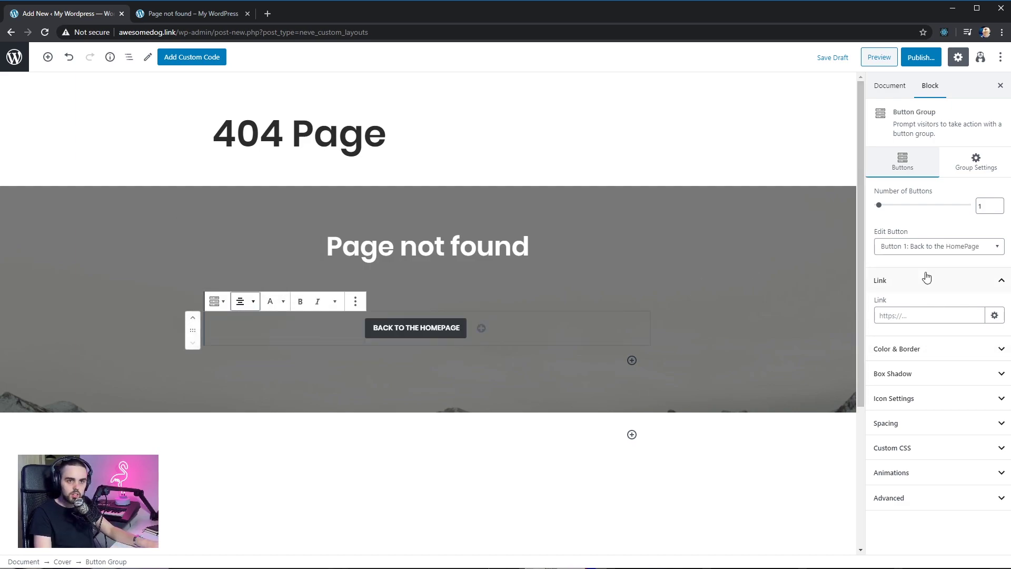
pyautogui.moveTo(176, 32); pyautogui.dragTo(108, 34)
pyautogui.hotkey('ctrl', 'c')
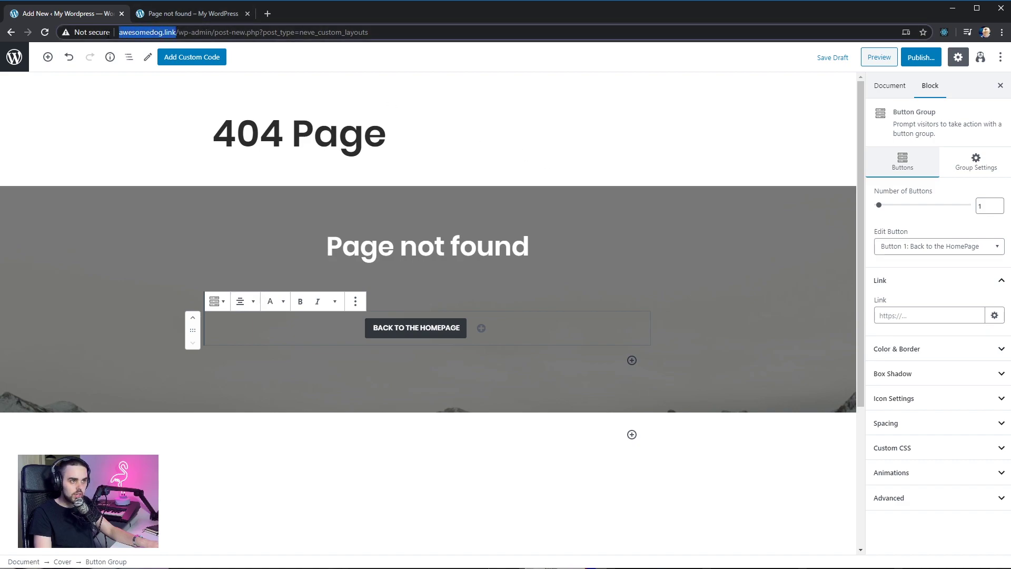
pyautogui.click(896, 315)
pyautogui.hotkey('ctrl', 'v')
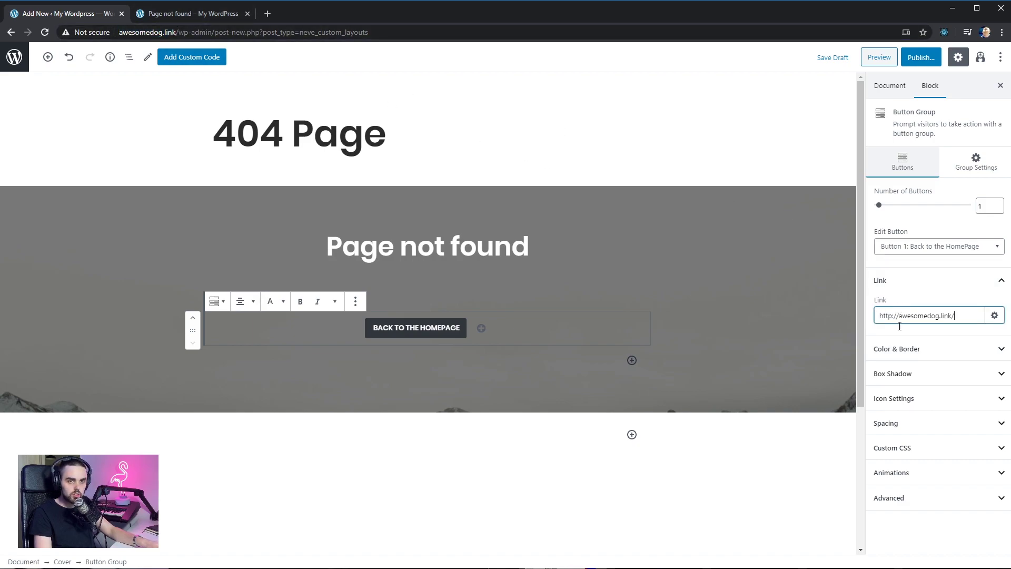
pyautogui.click(916, 350)
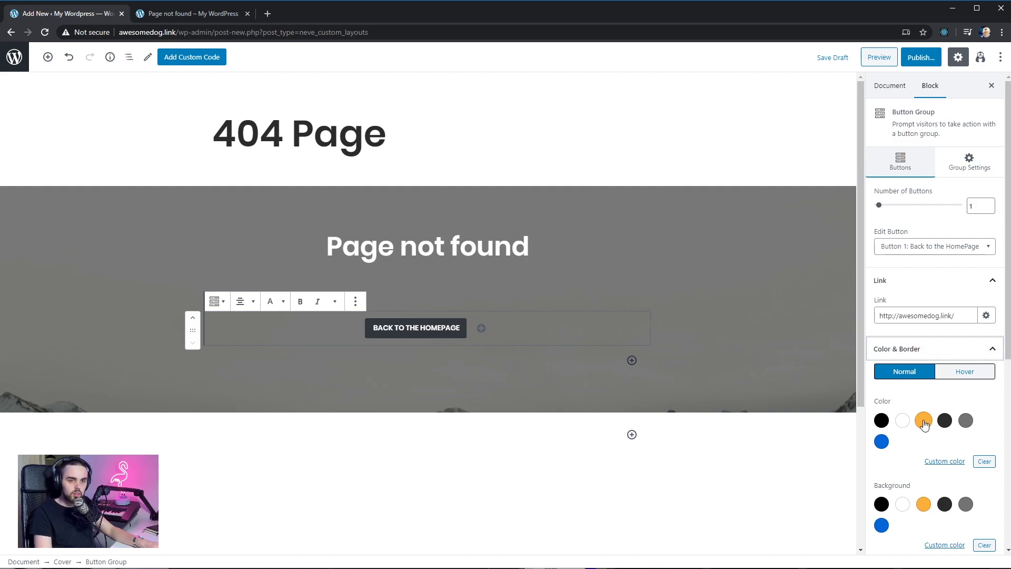
# - Give the button an orange background, white text and a 0 border radius
pyautogui.click(923, 505)
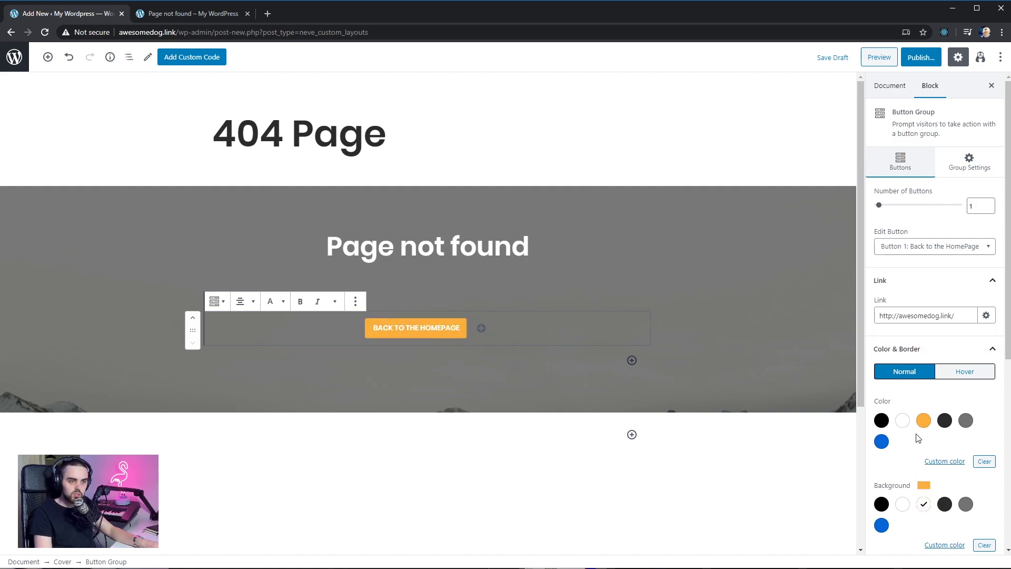
pyautogui.click(902, 420)
pyautogui.scroll(-4, 913, 463)
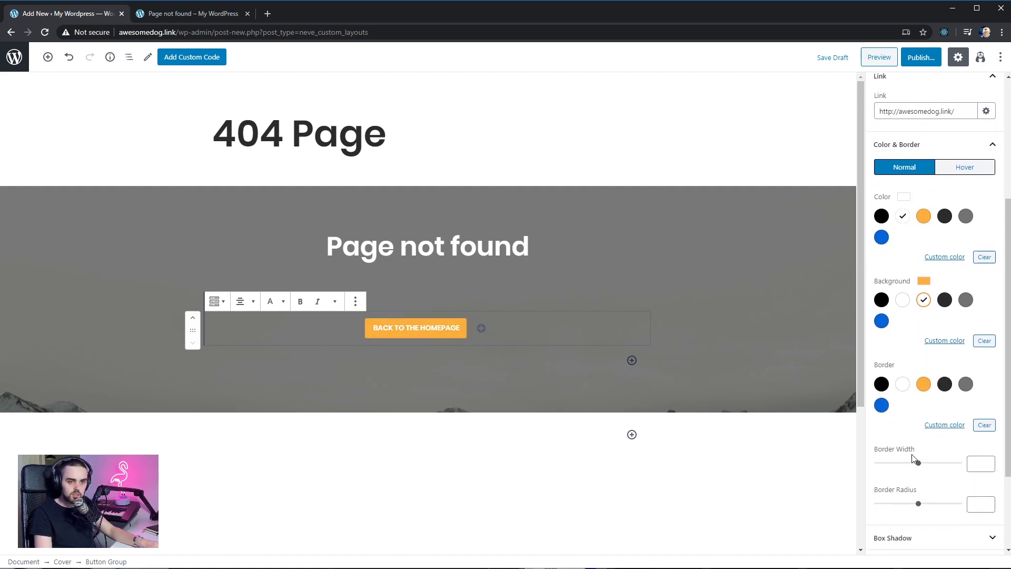
pyautogui.moveTo(916, 500); pyautogui.dragTo(845, 519)
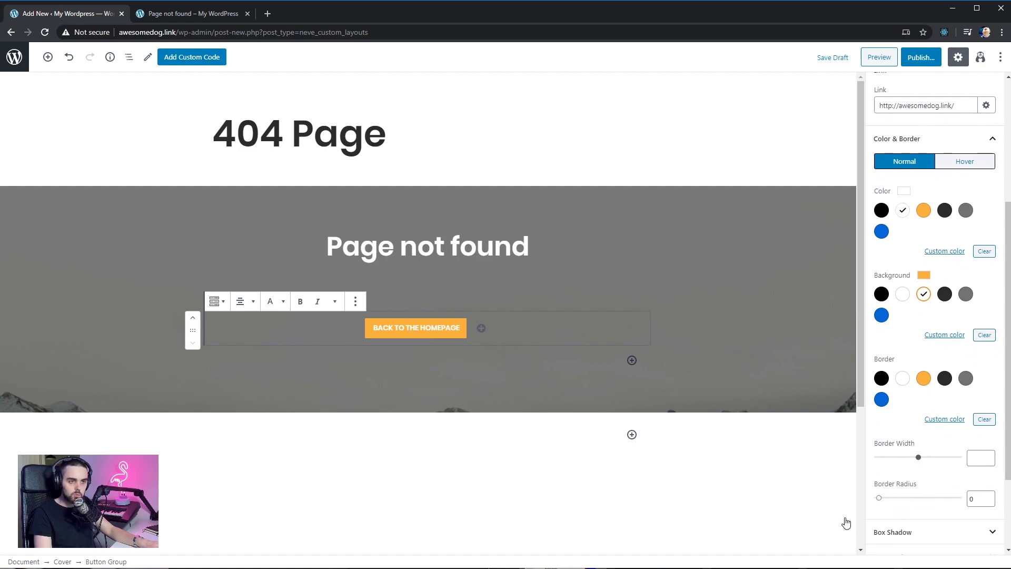
pyautogui.scroll(-3, 916, 500)
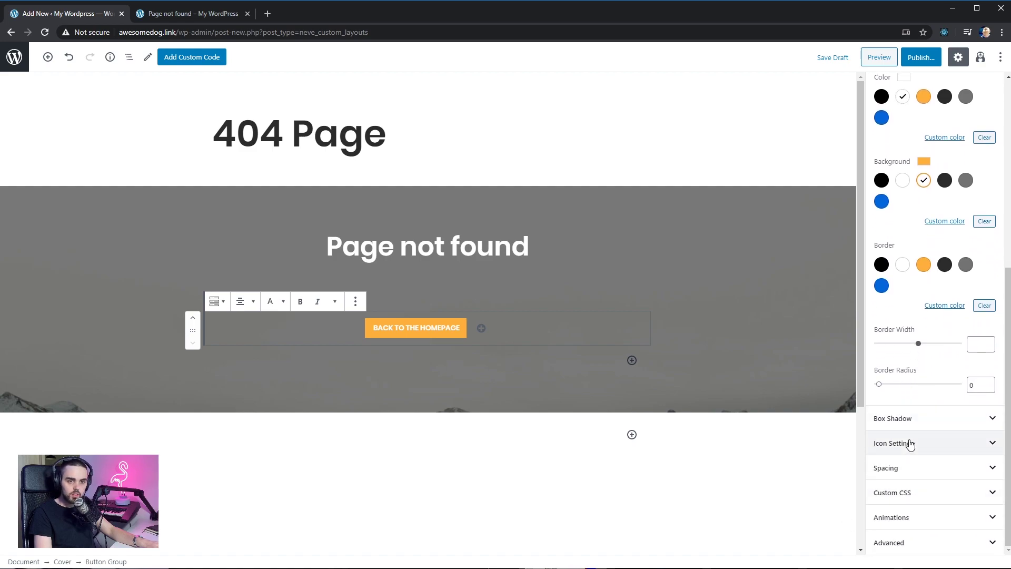
# - Set the button padding to 20 top and 25 right
pyautogui.click(904, 468)
pyautogui.click(885, 503)
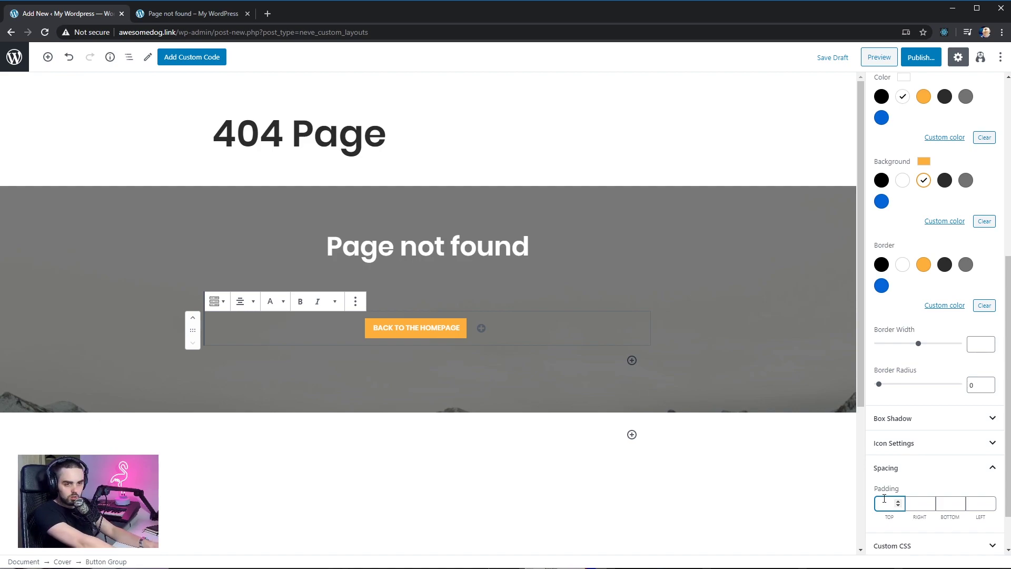
pyautogui.write('20')
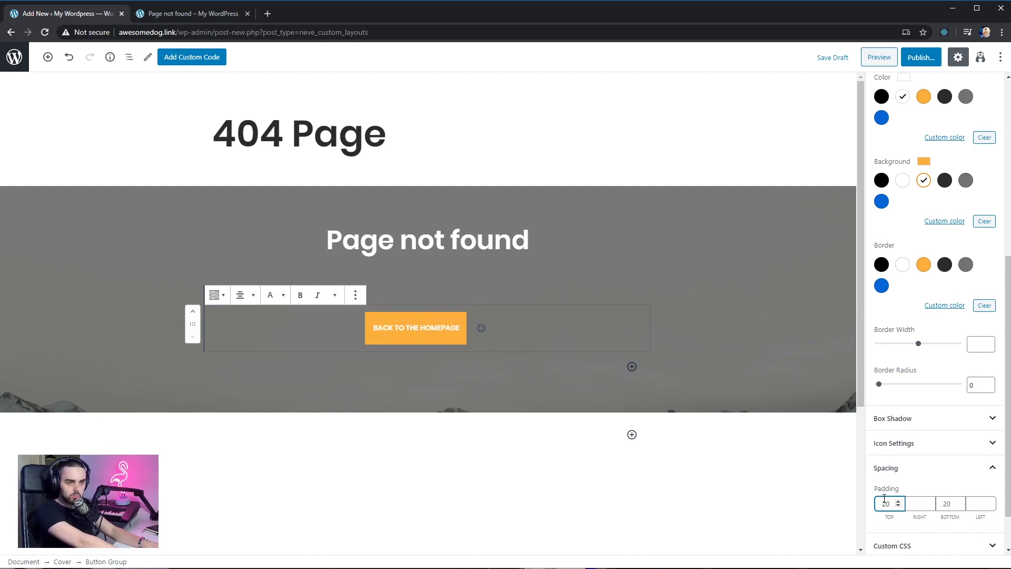
pyautogui.press('Tab')
pyautogui.write('25')
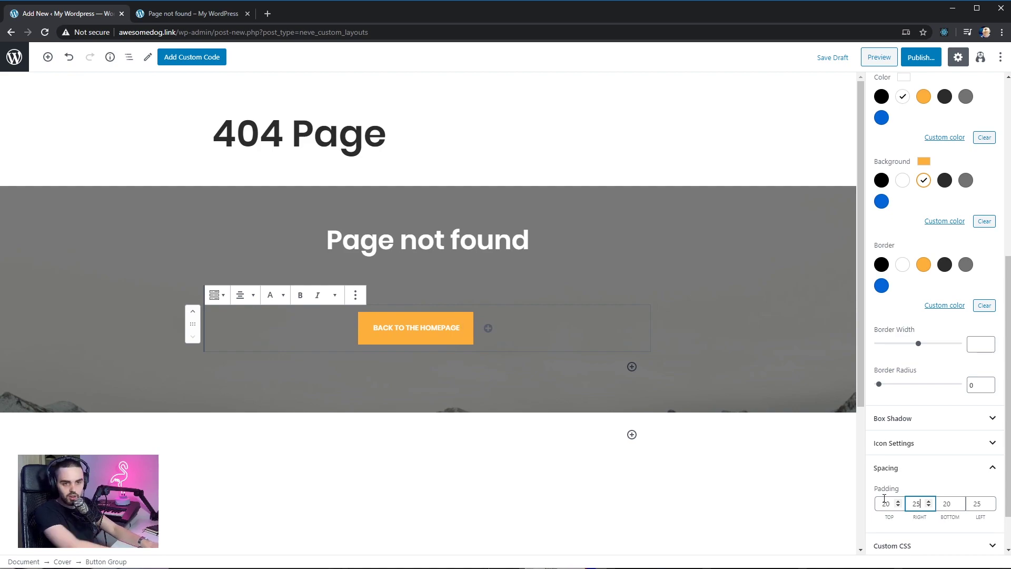
pyautogui.scroll(-1, 884, 498)
# - Assign the custom layout to the 404 Page location in its layout settings
pyautogui.scroll(-4, 540, 189)
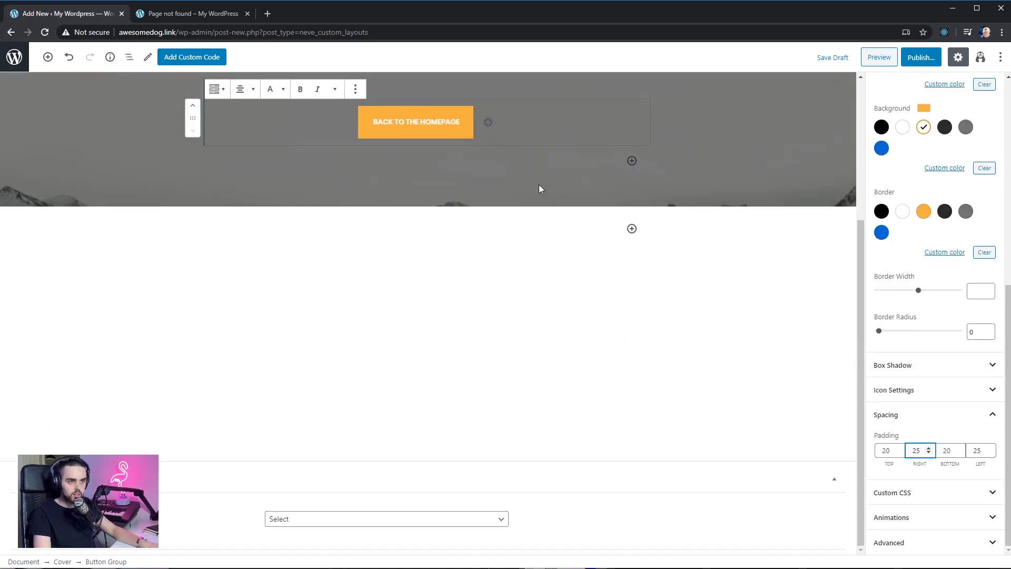
pyautogui.scroll(4, 550, 158)
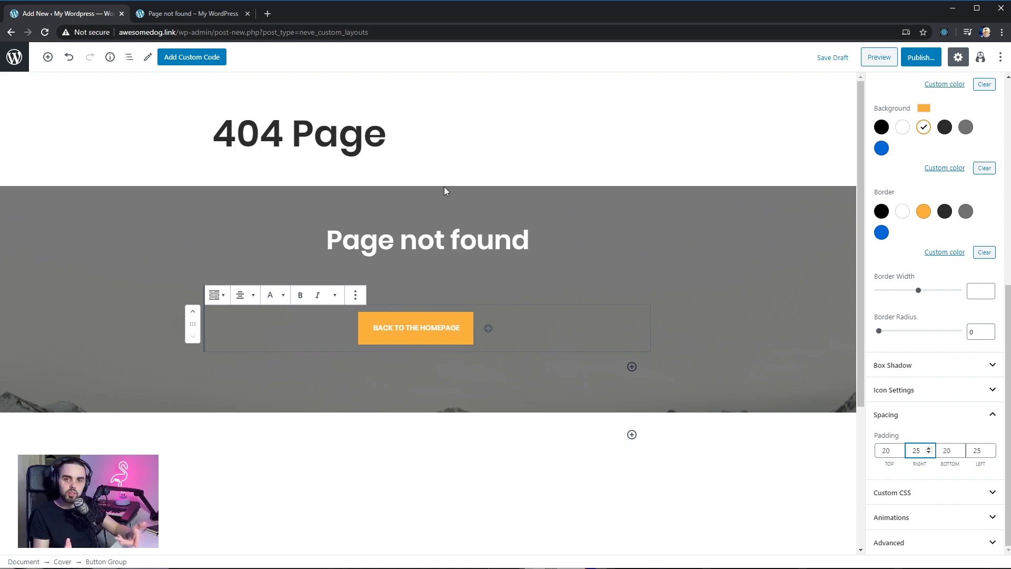
pyautogui.scroll(-4, 410, 284)
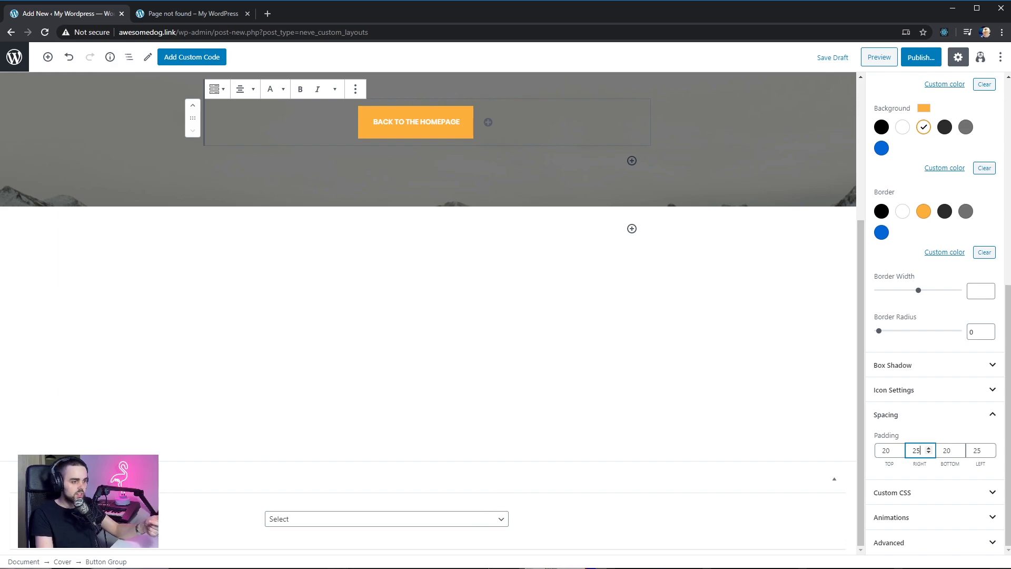
pyautogui.click(174, 468)
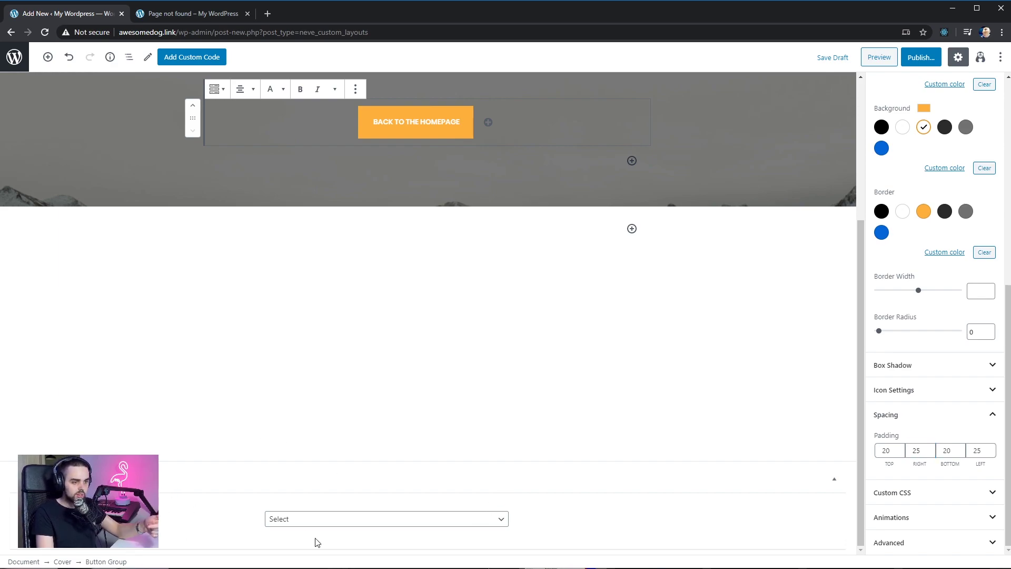
pyautogui.click(330, 518)
pyautogui.click(327, 483)
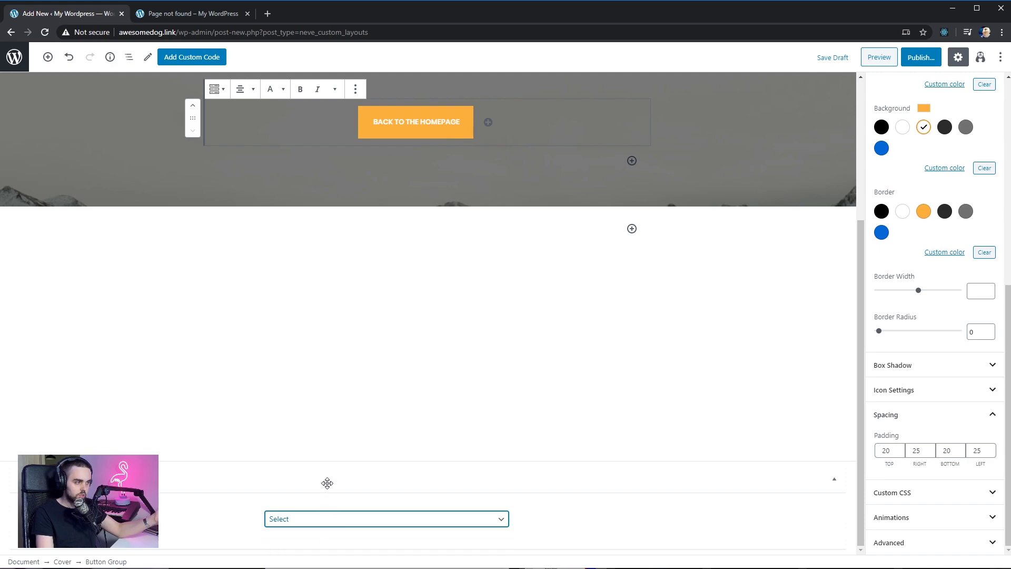
pyautogui.click(327, 483)
pyautogui.click(358, 530)
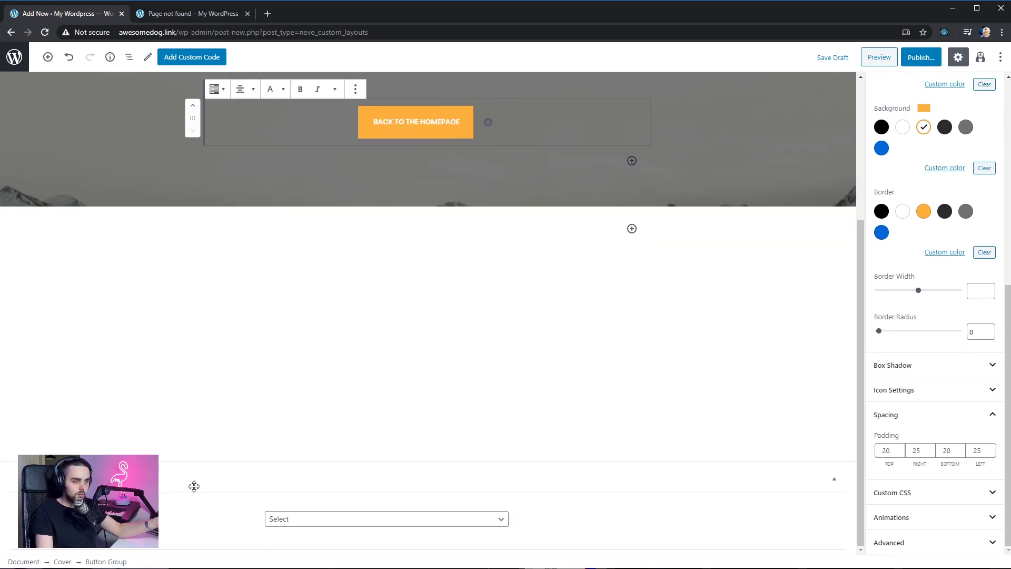
pyautogui.click(331, 521)
pyautogui.press('4')
pyautogui.press('Return')
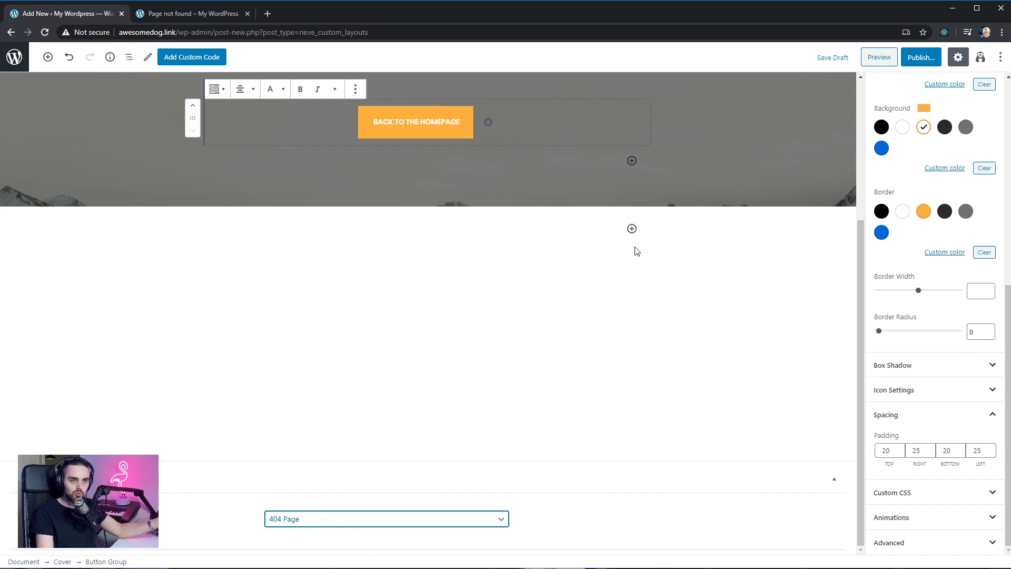
# - Publish the 404 layout and return to the site's not-found page tab
pyautogui.scroll(4, 636, 252)
pyautogui.click(922, 58)
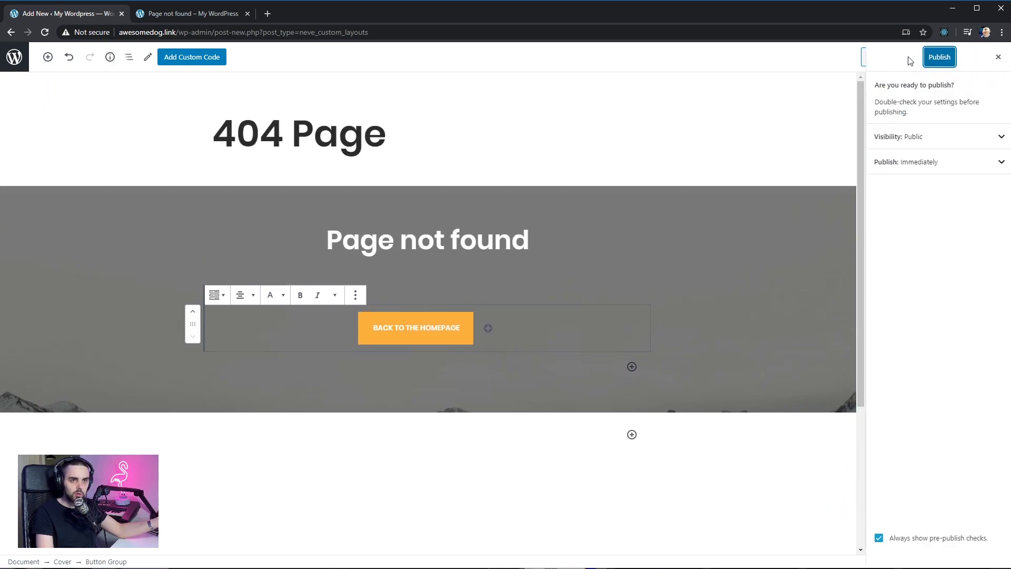
pyautogui.click(938, 57)
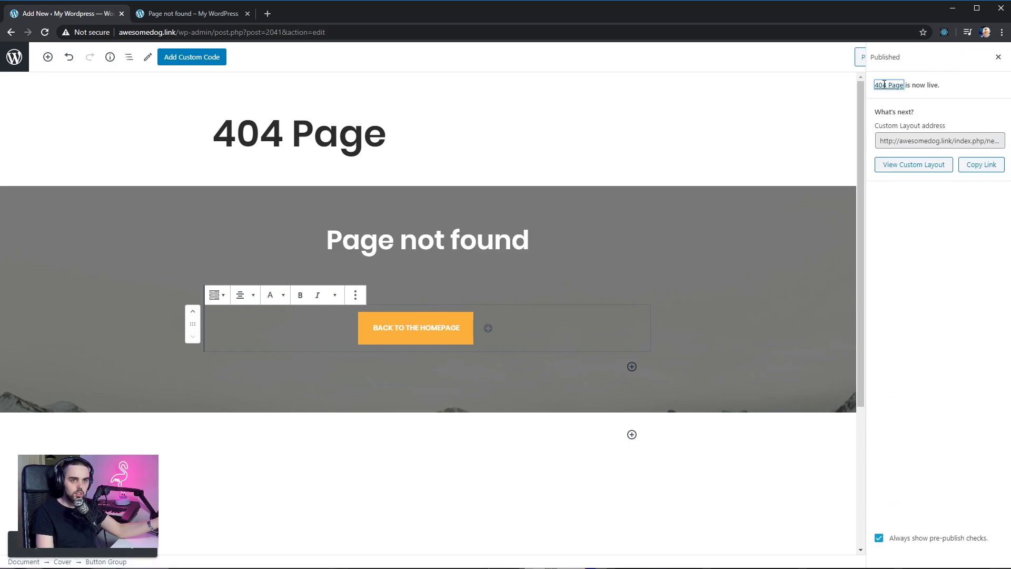
pyautogui.click(204, 21)
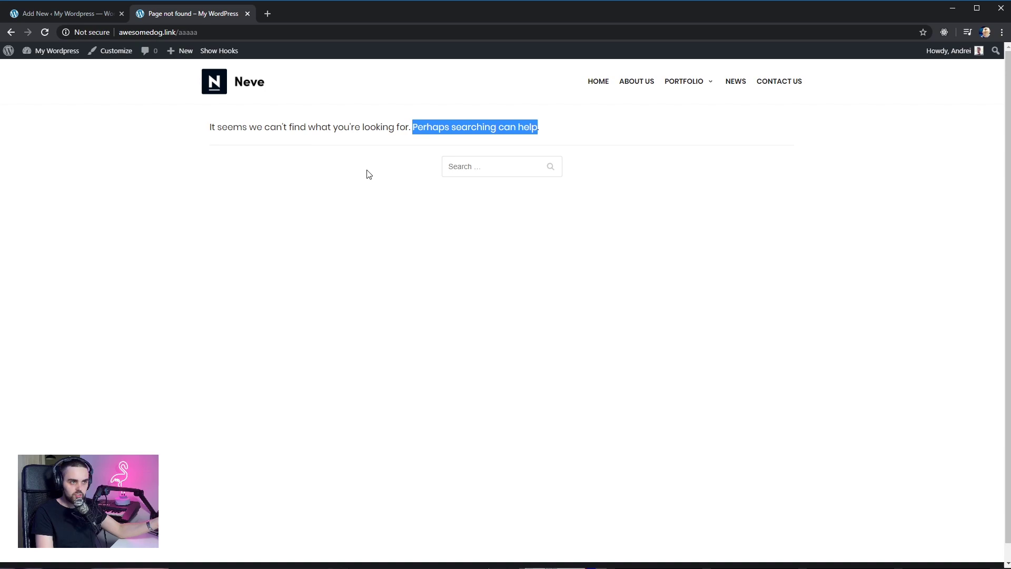
# - Reload the not-found page to see the mountain cover, white heading and orange button
pyautogui.click(326, 227)
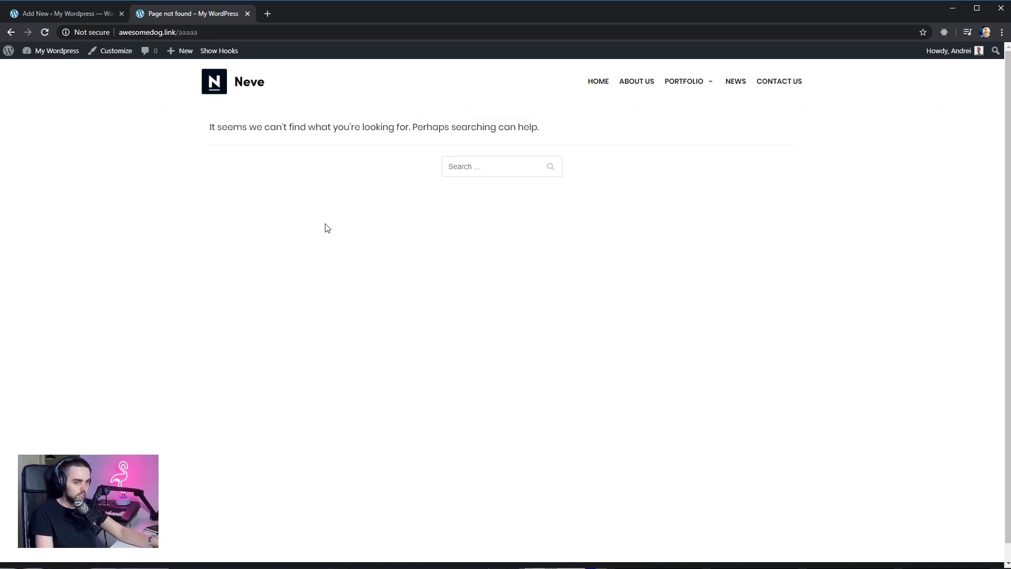
pyautogui.press('F5')
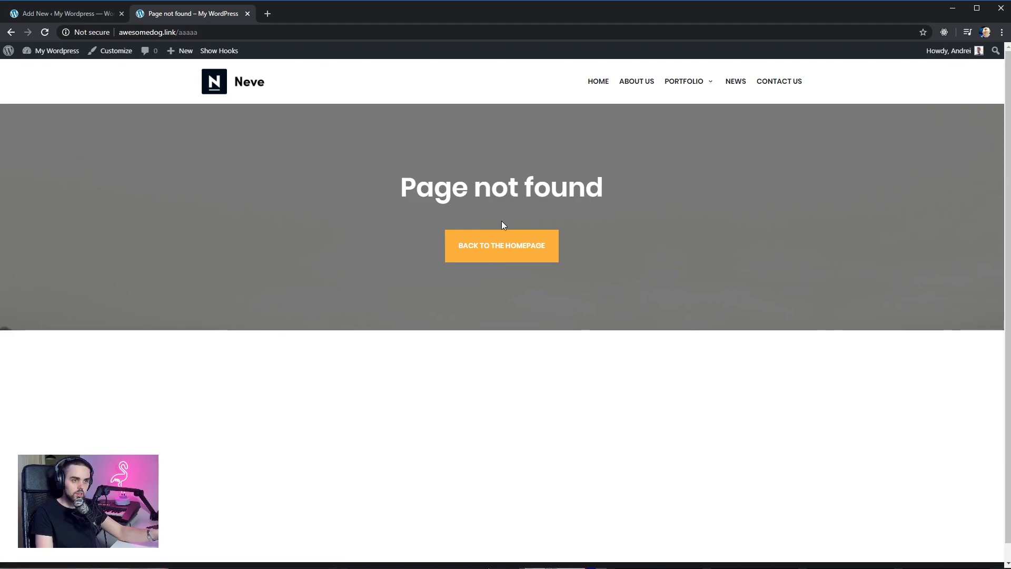
pyautogui.moveTo(569, 212); pyautogui.dragTo(399, 183)
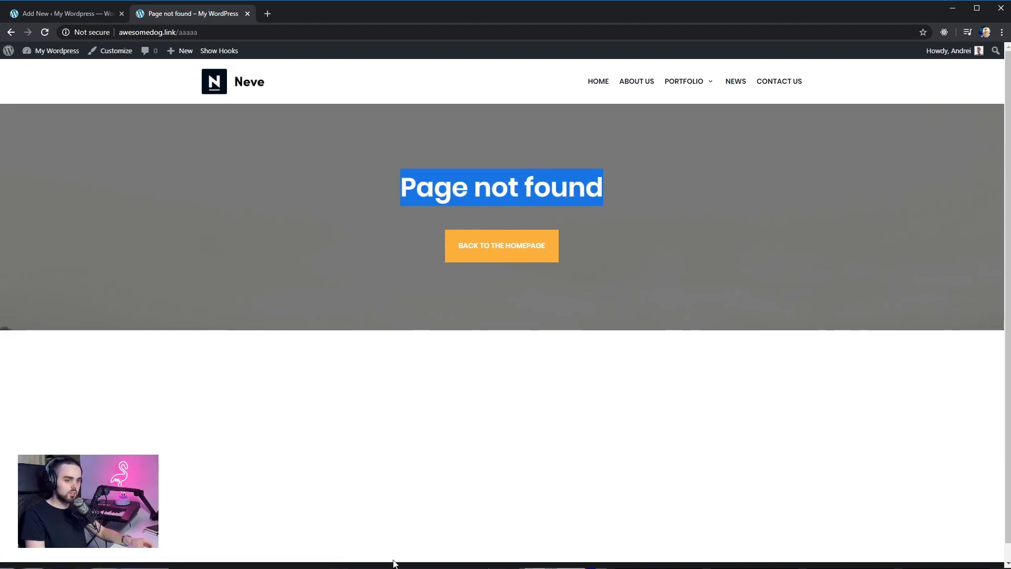